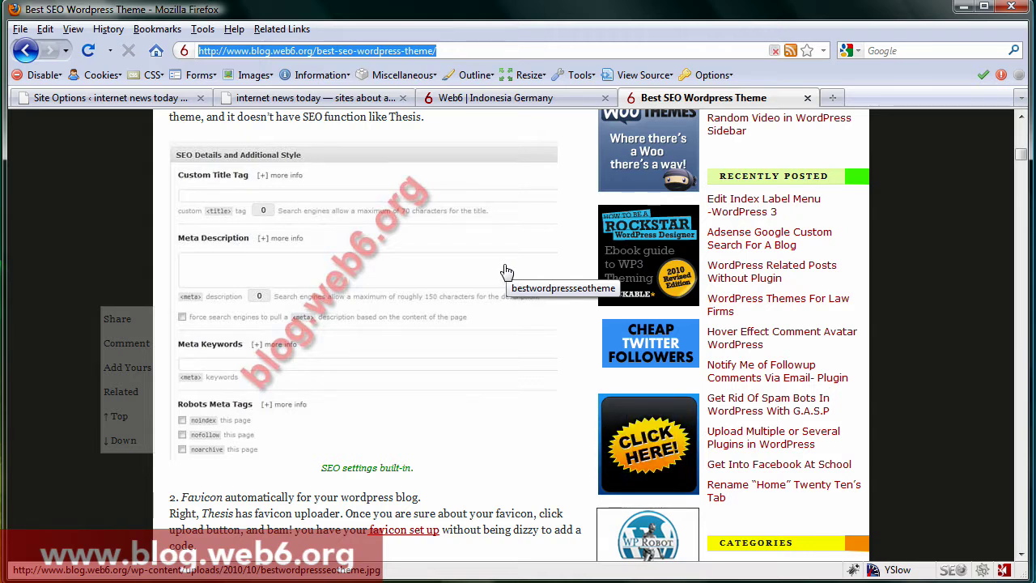
# Switch to the Web6 | Indonesia Germany blog and scroll through its posts to the pagination and back
pyautogui.click(487, 98)
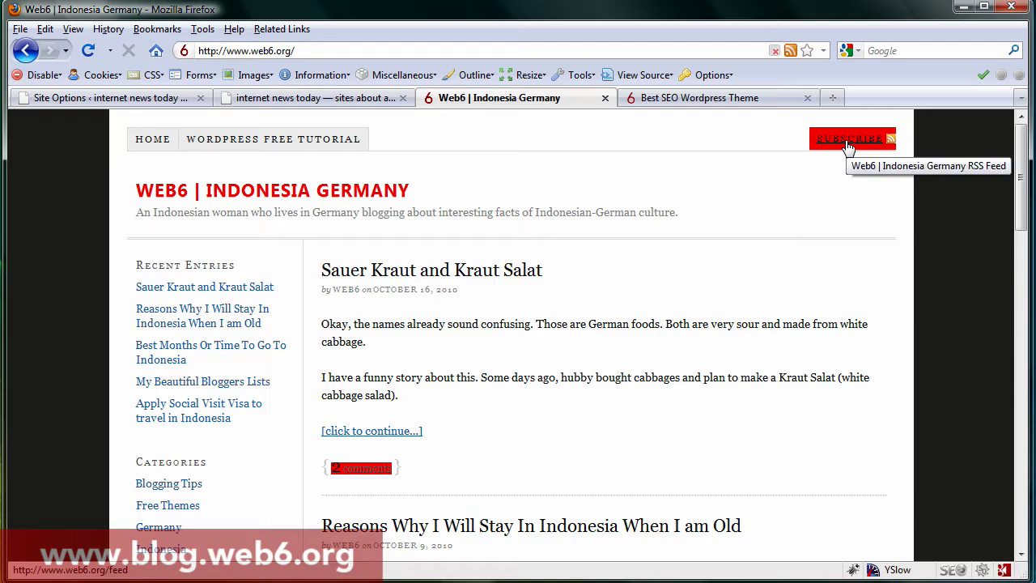
pyautogui.moveTo(1022, 178); pyautogui.dragTo(993, 133)
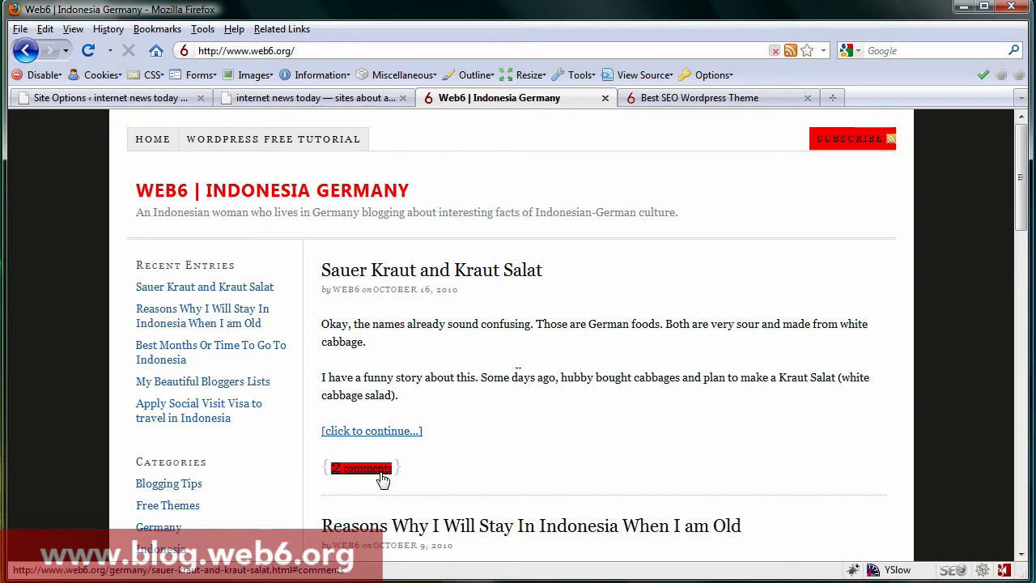
pyautogui.scroll(-10, 558, 454)
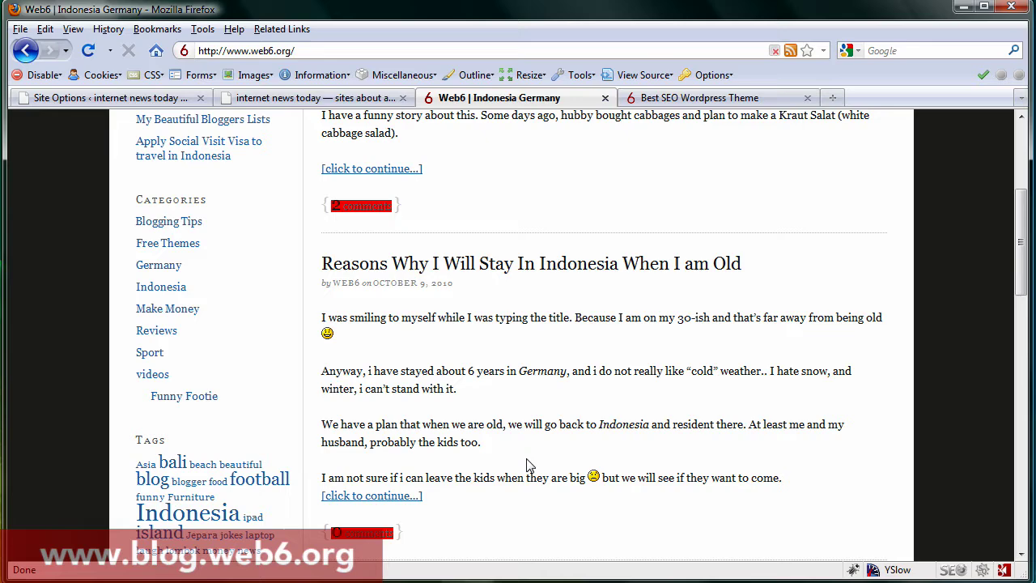
pyautogui.scroll(-5, 348, 362)
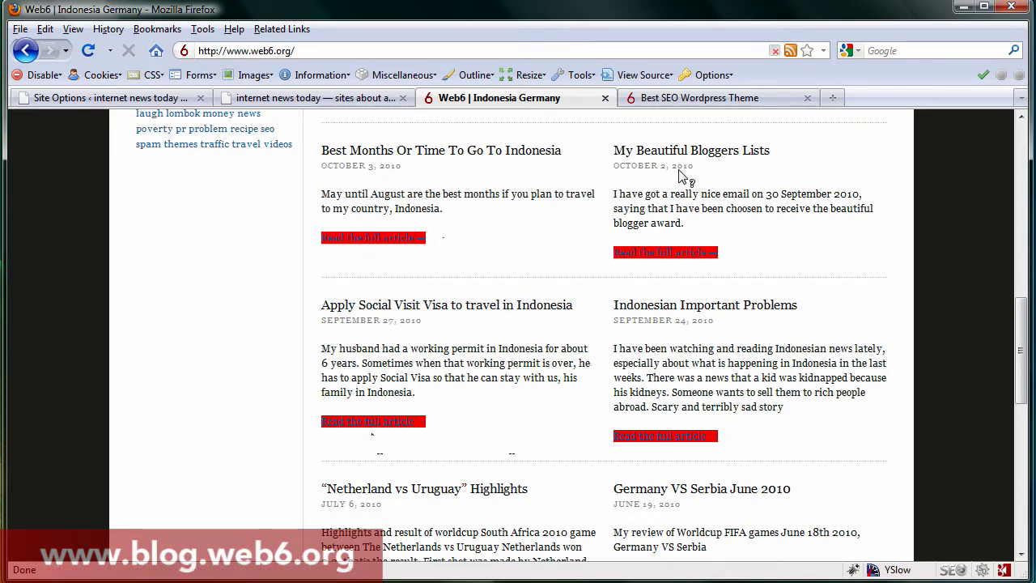
pyautogui.scroll(-9, 676, 277)
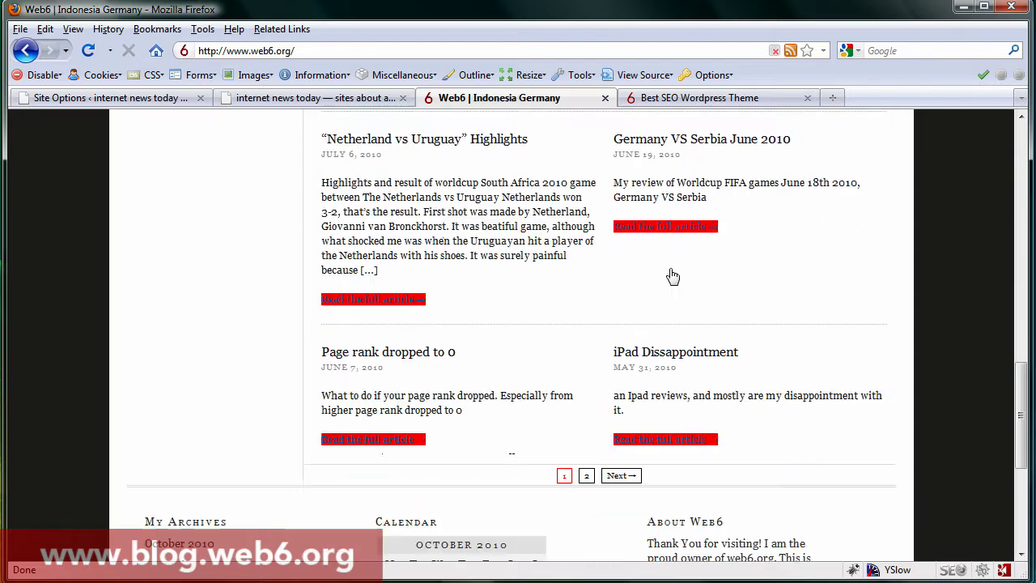
pyautogui.scroll(20, 669, 273)
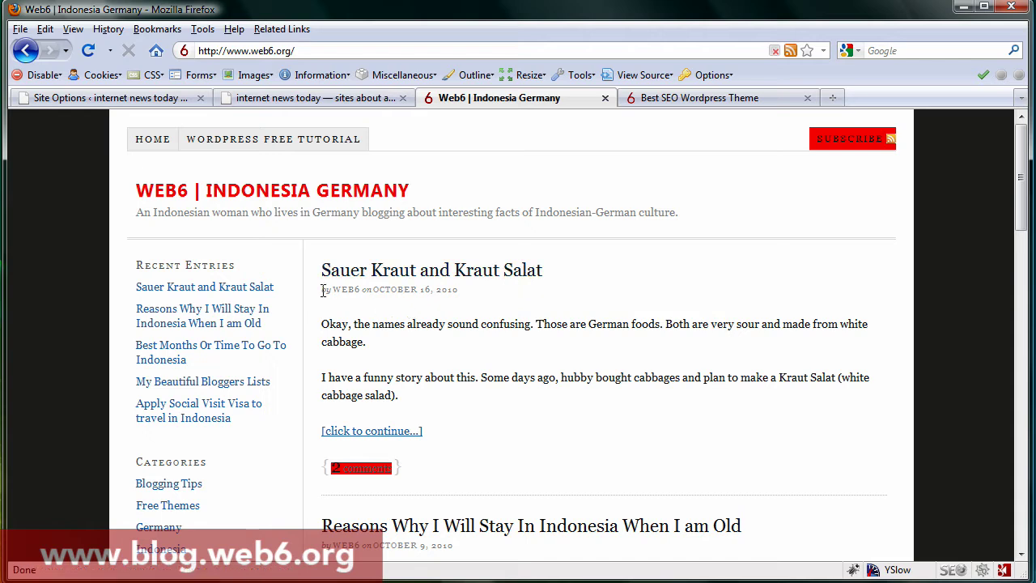
# Highlight the post's byline and the author name WEB6 in it
pyautogui.moveTo(323, 290); pyautogui.dragTo(458, 298)
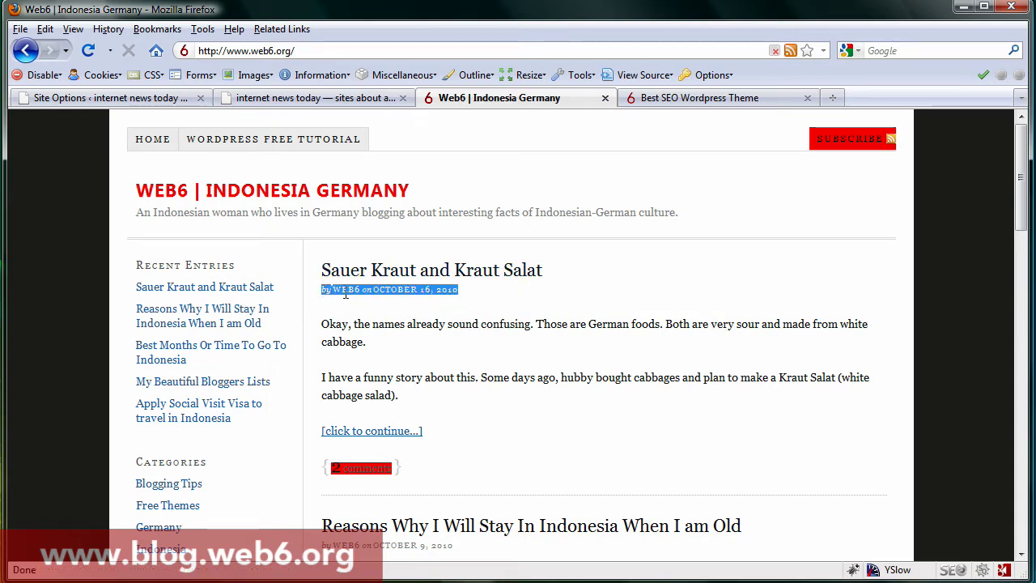
pyautogui.moveTo(333, 289); pyautogui.dragTo(354, 293)
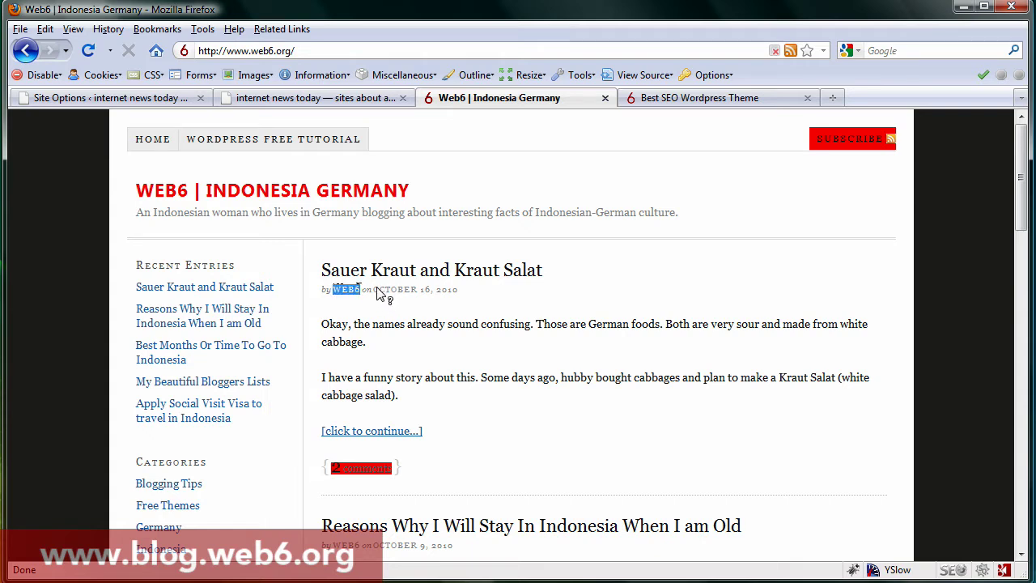
pyautogui.click(492, 303)
pyautogui.moveTo(333, 290); pyautogui.dragTo(366, 289)
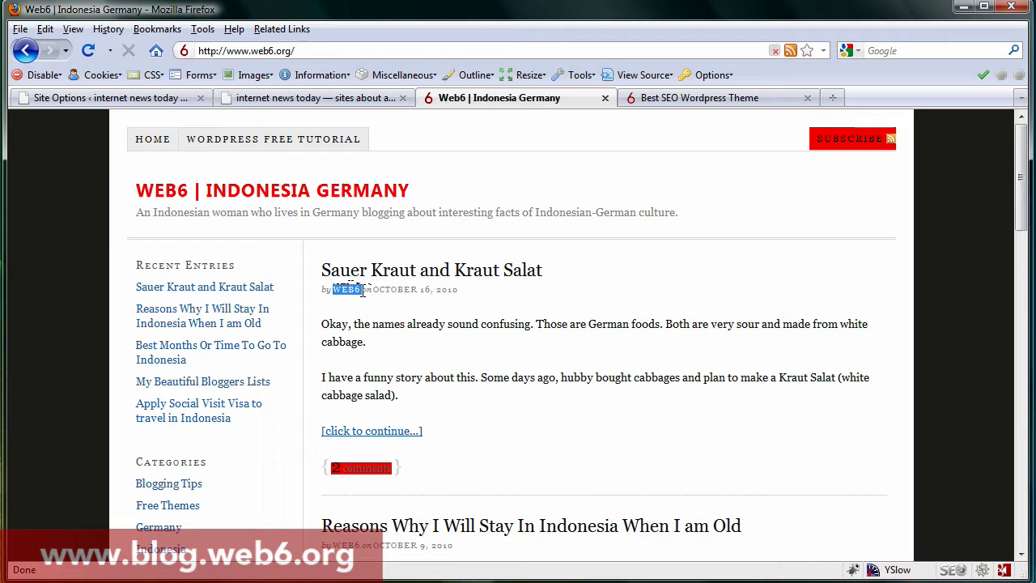
pyautogui.click(472, 299)
# Highlight the full byline with its October 16, 2010 date, then open the Sauer Kraut and Kraut Salat post
pyautogui.moveTo(334, 288); pyautogui.dragTo(358, 289)
pyautogui.moveTo(488, 301); pyautogui.dragTo(329, 301)
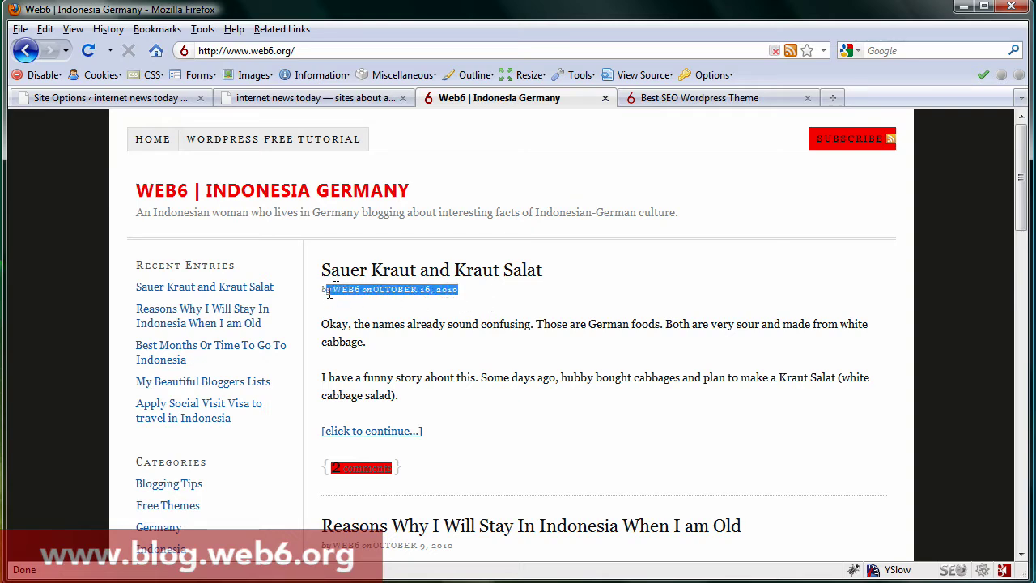
pyautogui.click(340, 297)
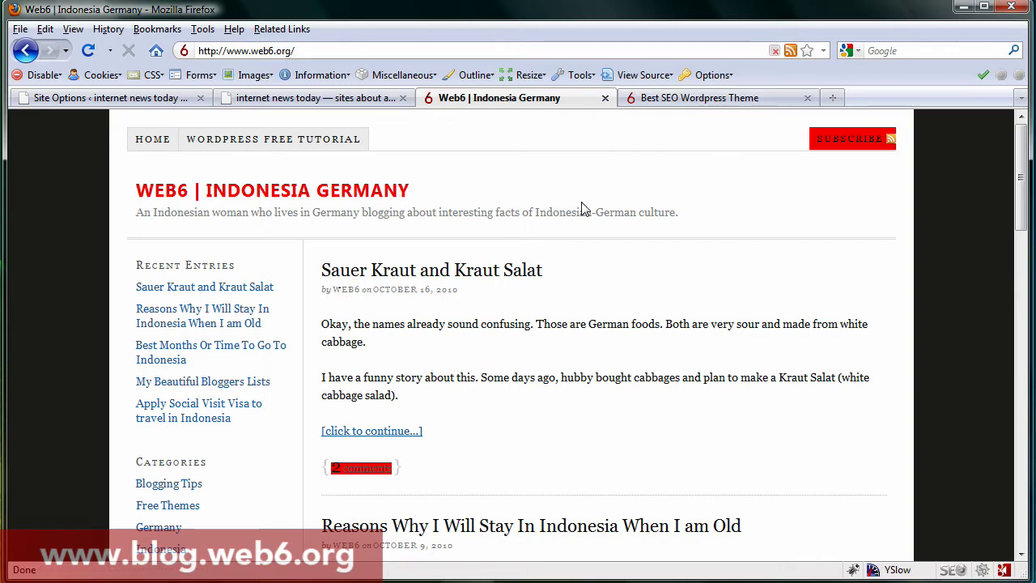
pyautogui.moveTo(506, 275); pyautogui.dragTo(361, 246)
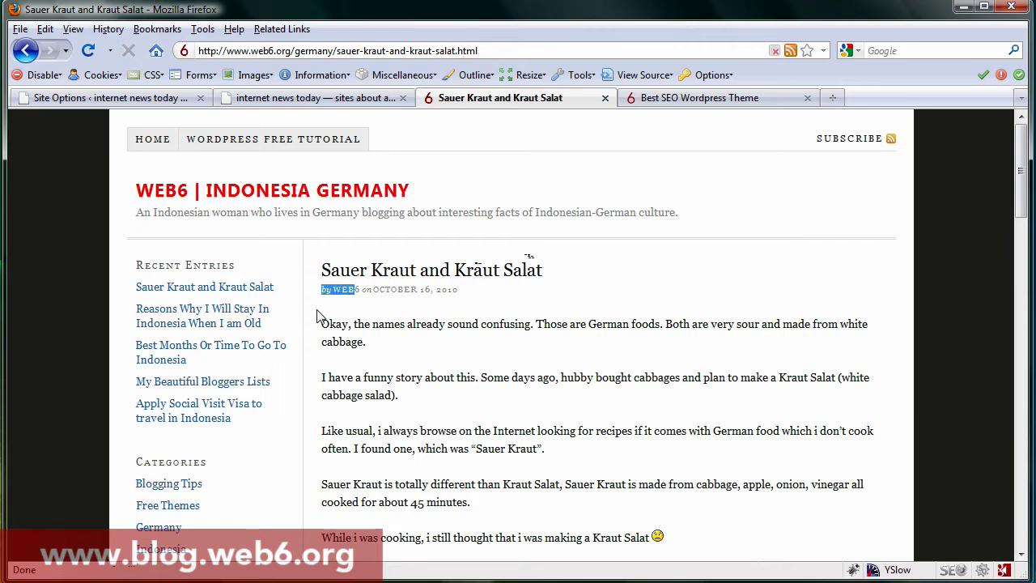
pyautogui.moveTo(542, 269); pyautogui.dragTo(321, 271)
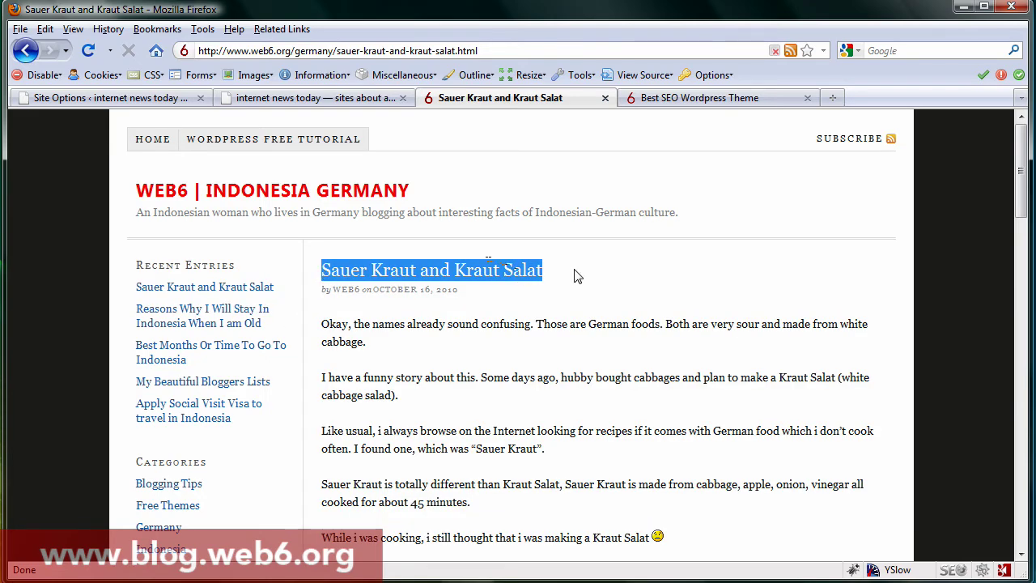
pyautogui.click(509, 51)
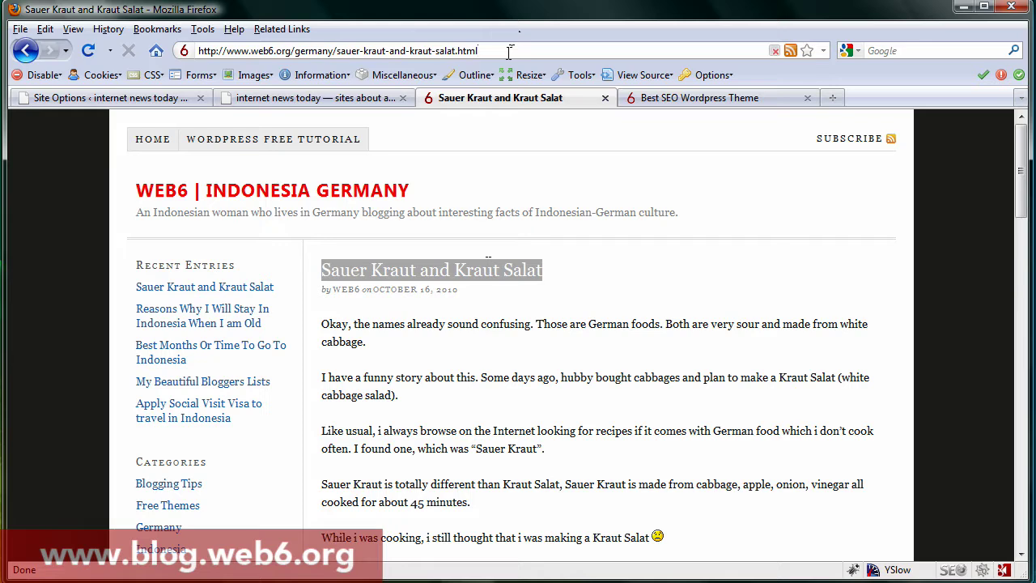
pyautogui.doubleClick(509, 51)
pyautogui.click(614, 275)
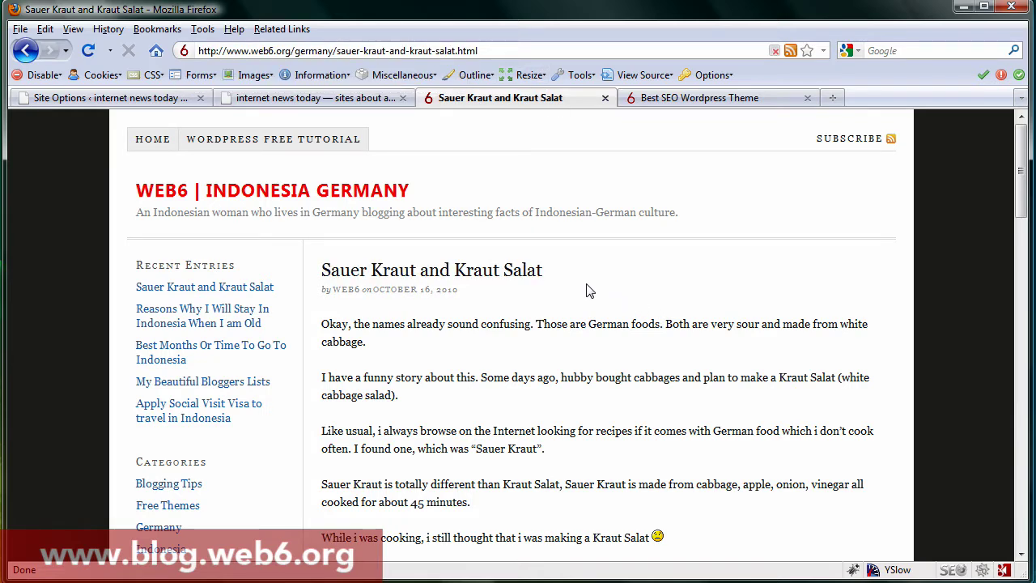
pyautogui.moveTo(542, 269); pyautogui.dragTo(323, 272)
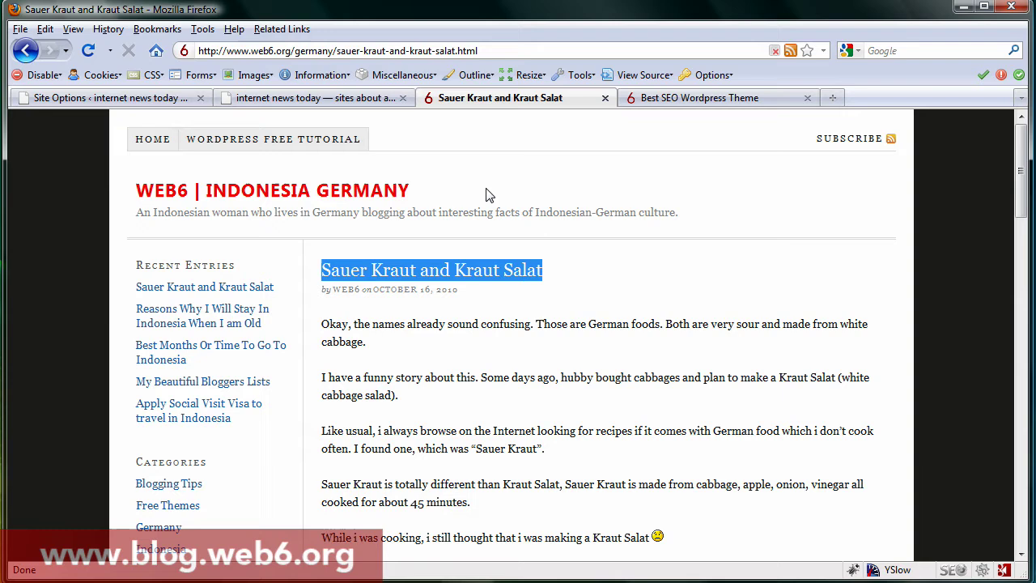
pyautogui.moveTo(484, 50); pyautogui.dragTo(192, 50)
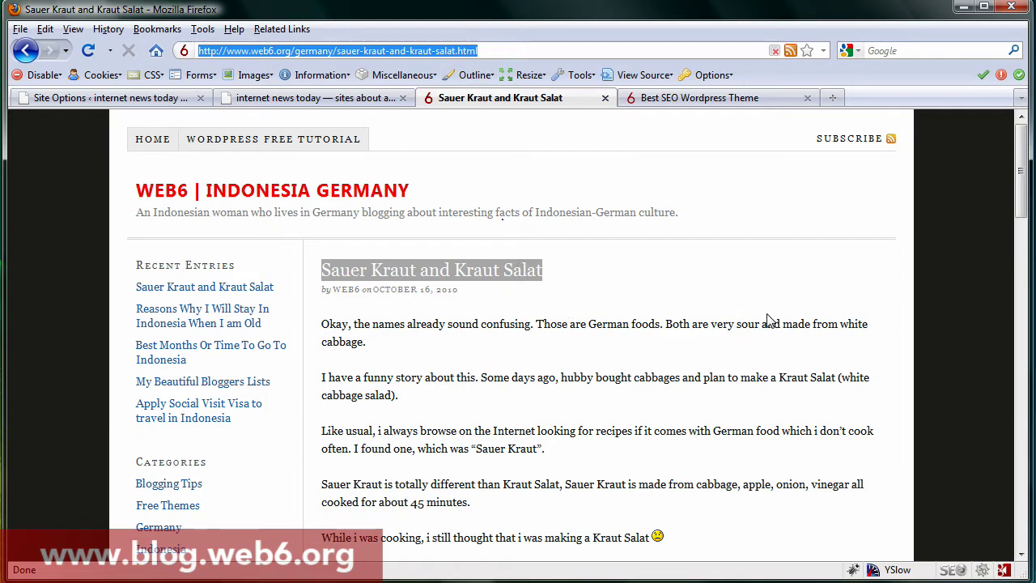
pyautogui.click(747, 279)
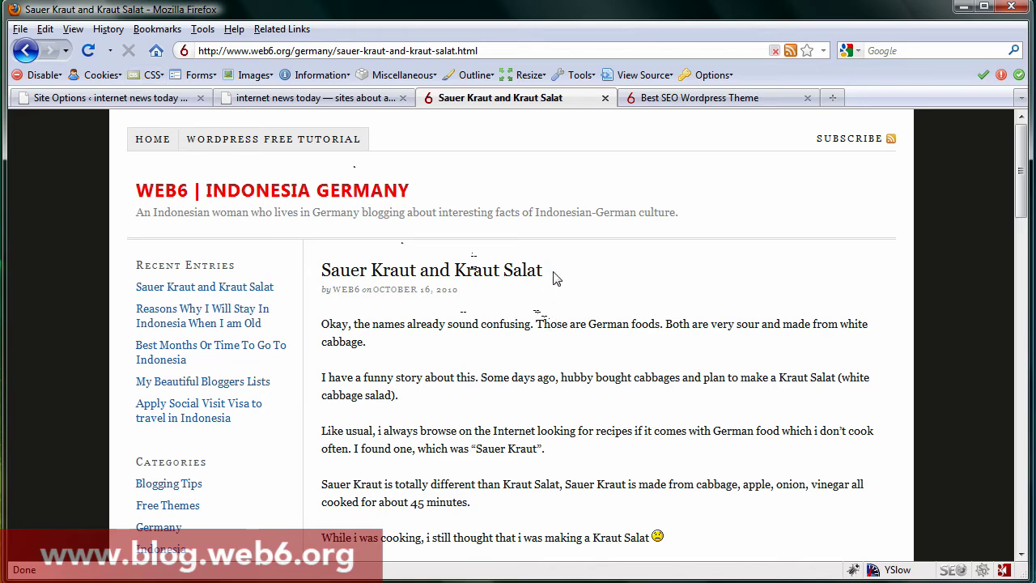
pyautogui.moveTo(571, 271); pyautogui.dragTo(323, 269)
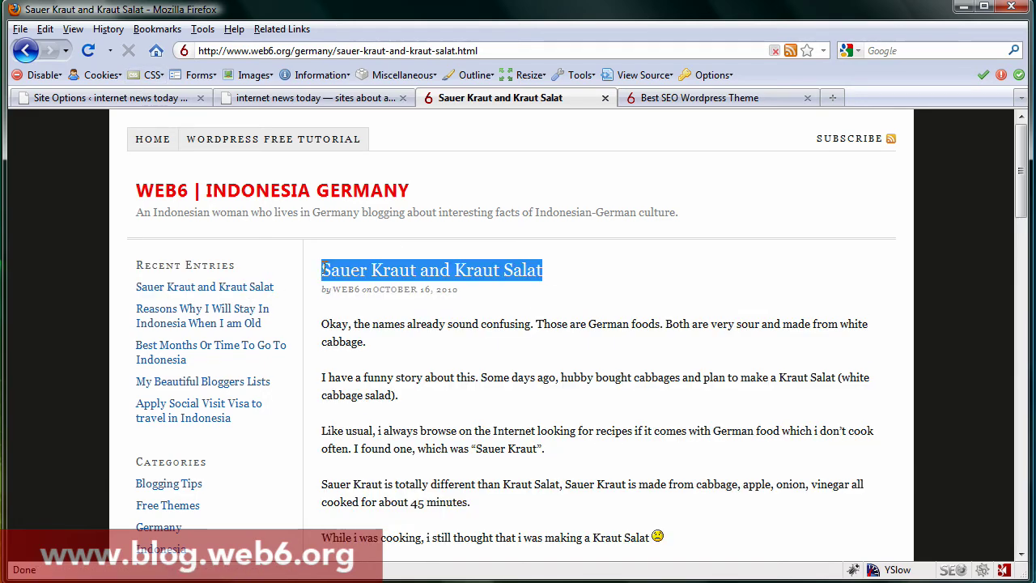
pyautogui.moveTo(515, 50); pyautogui.dragTo(202, 51)
pyautogui.click(589, 280)
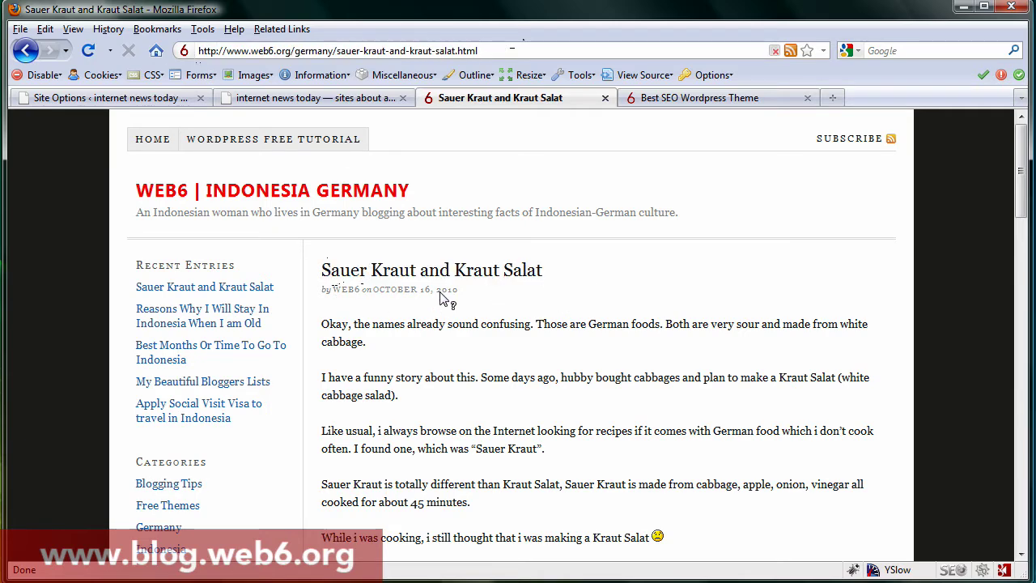
# Mark every link on the Sauer Kraut and Kraut Salat post in red with the SEO extension
pyautogui.scroll(-6, 678, 298)
pyautogui.scroll(-2, 678, 297)
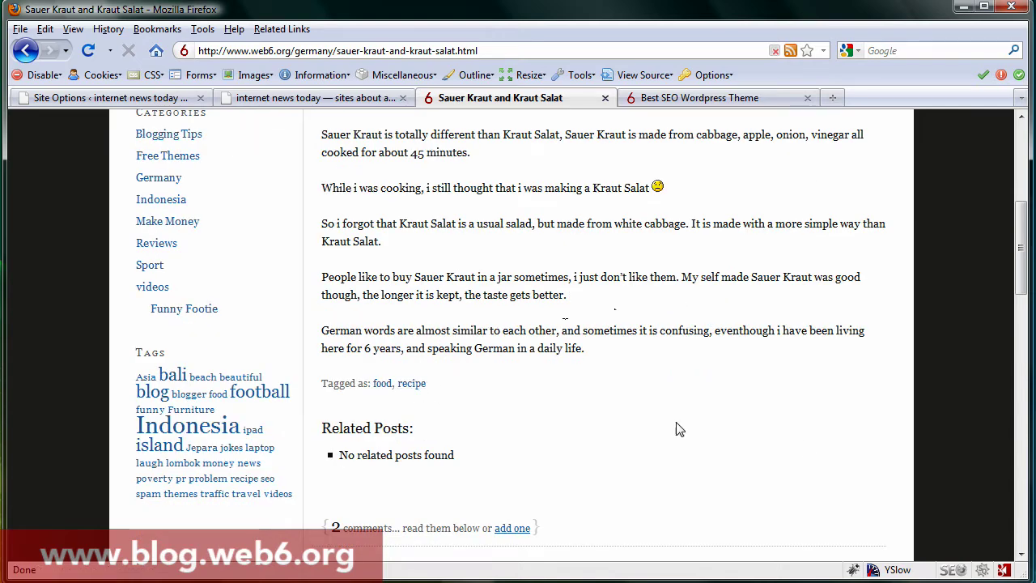
pyautogui.scroll(-4, 677, 428)
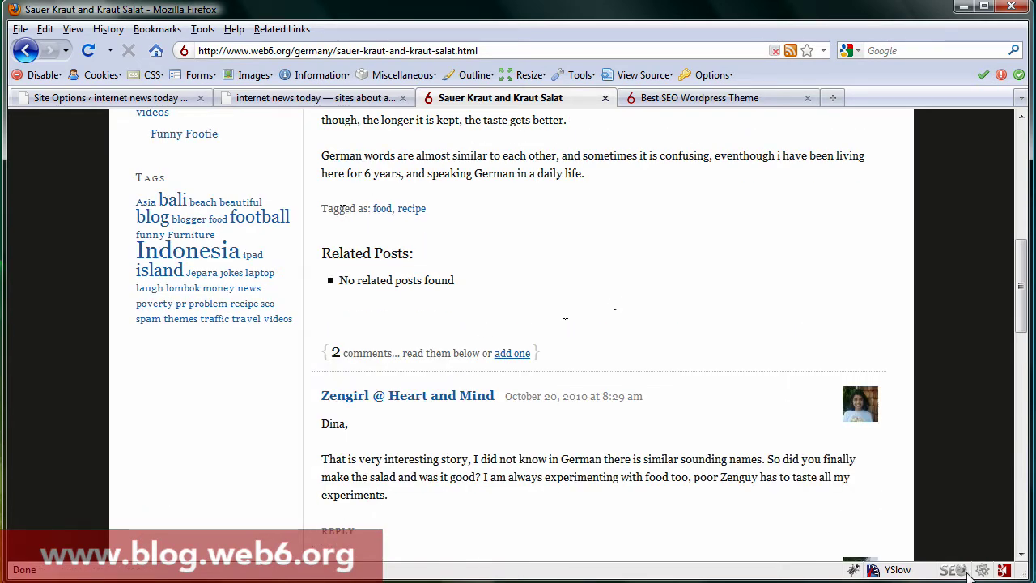
pyautogui.click(1004, 568)
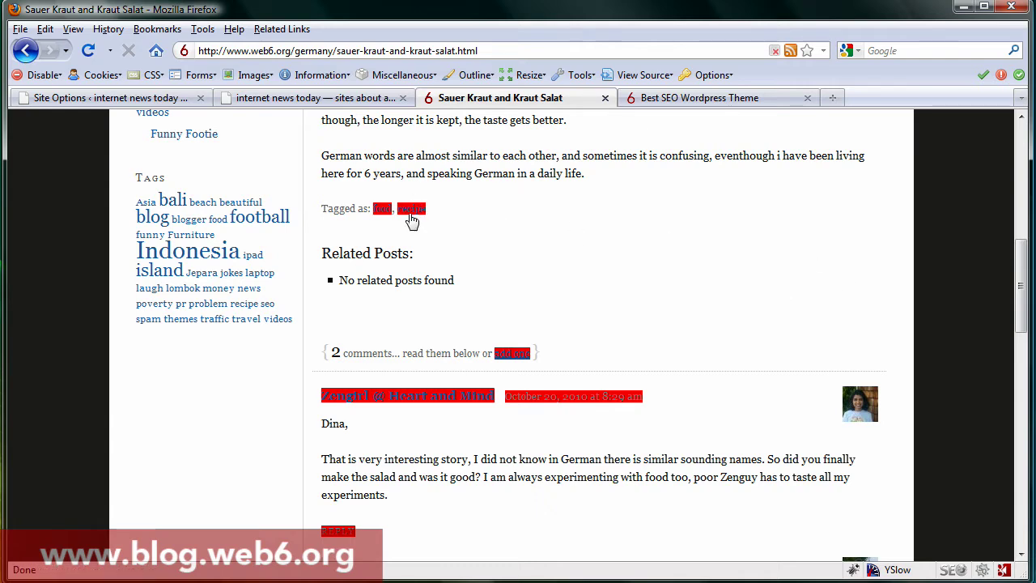
pyautogui.scroll(-4, 633, 315)
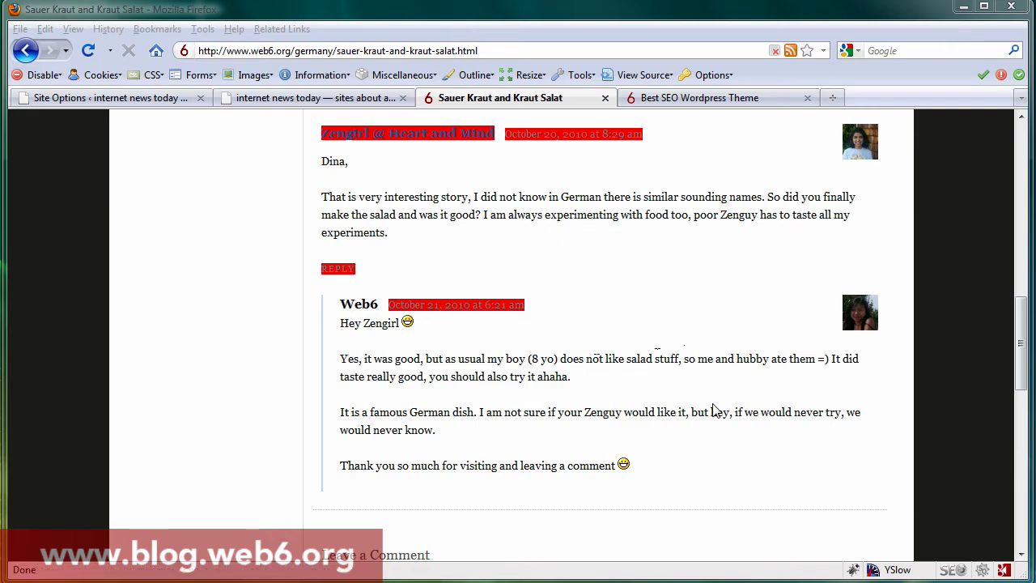
pyautogui.scroll(-8, 1018, 366)
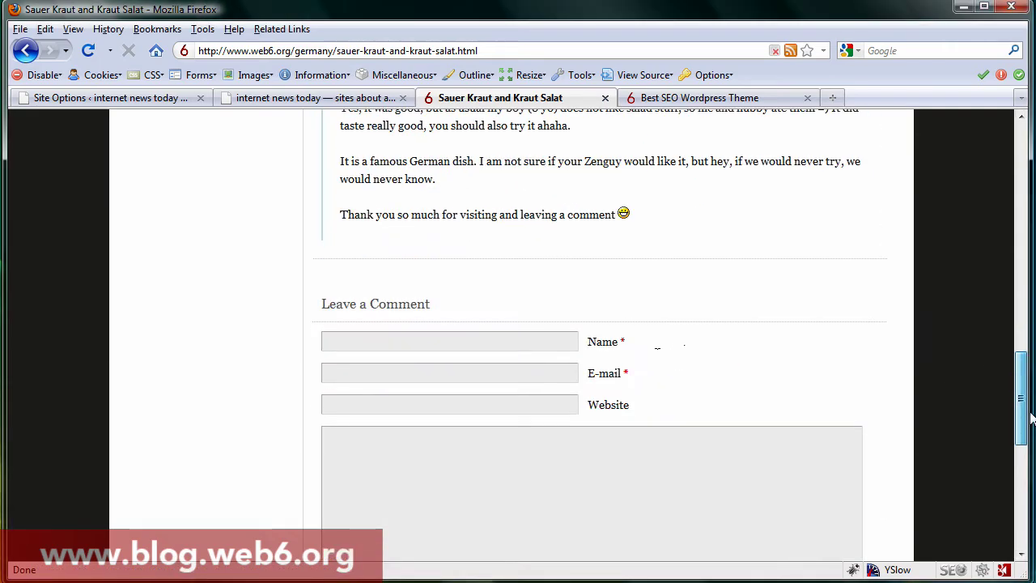
pyautogui.scroll(6, 1026, 368)
pyautogui.moveTo(1027, 368); pyautogui.dragTo(1013, 192)
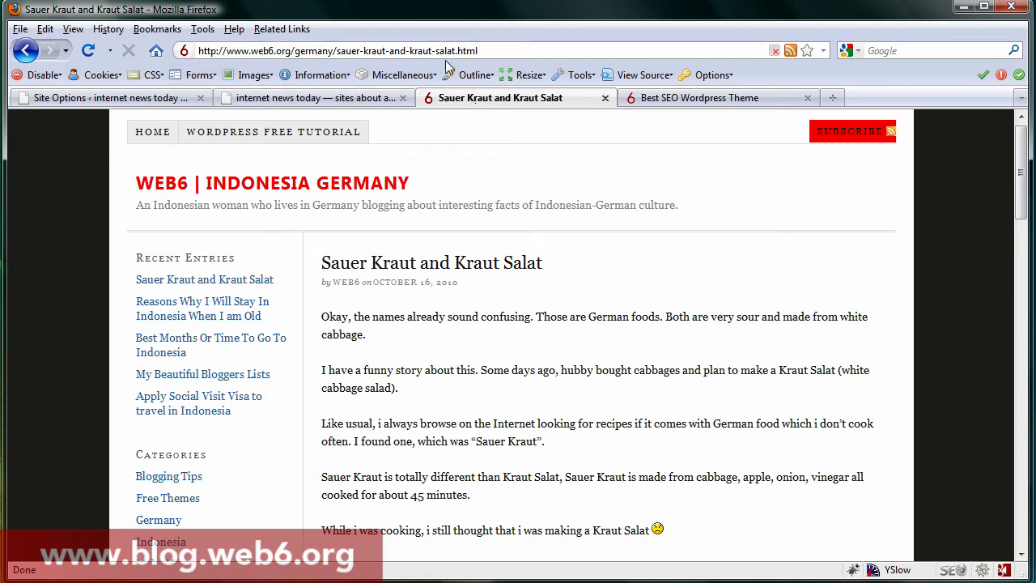
# Remove the red link outlining from the blog front page and return to Thesis Site Options
pyautogui.click(490, 50)
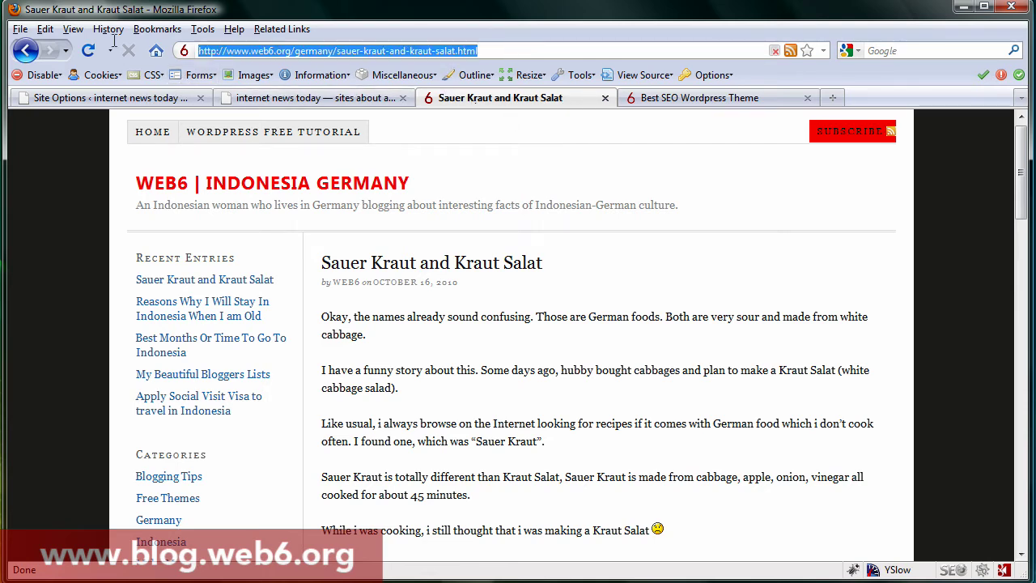
pyautogui.click(264, 105)
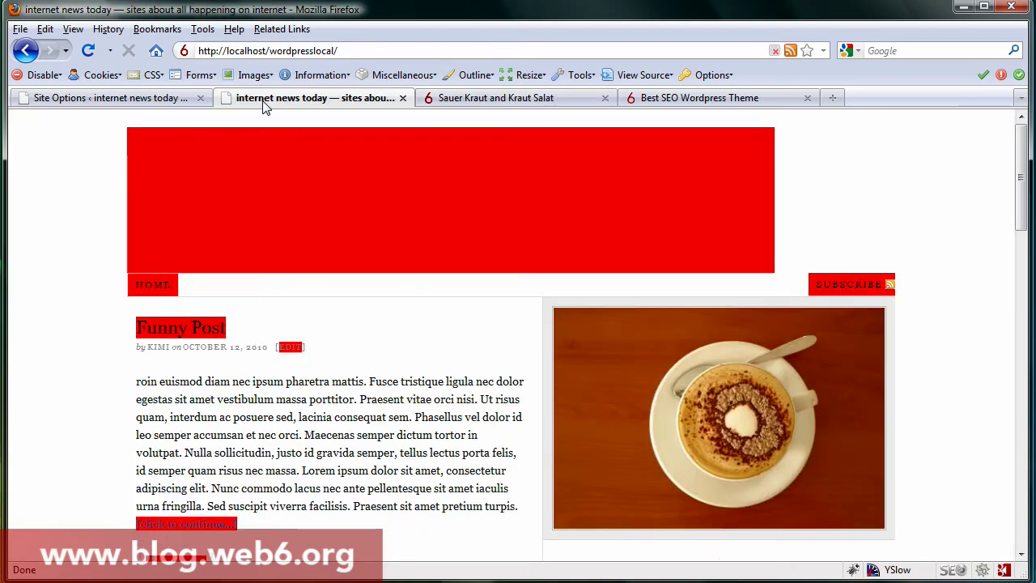
pyautogui.scroll(-8, 433, 201)
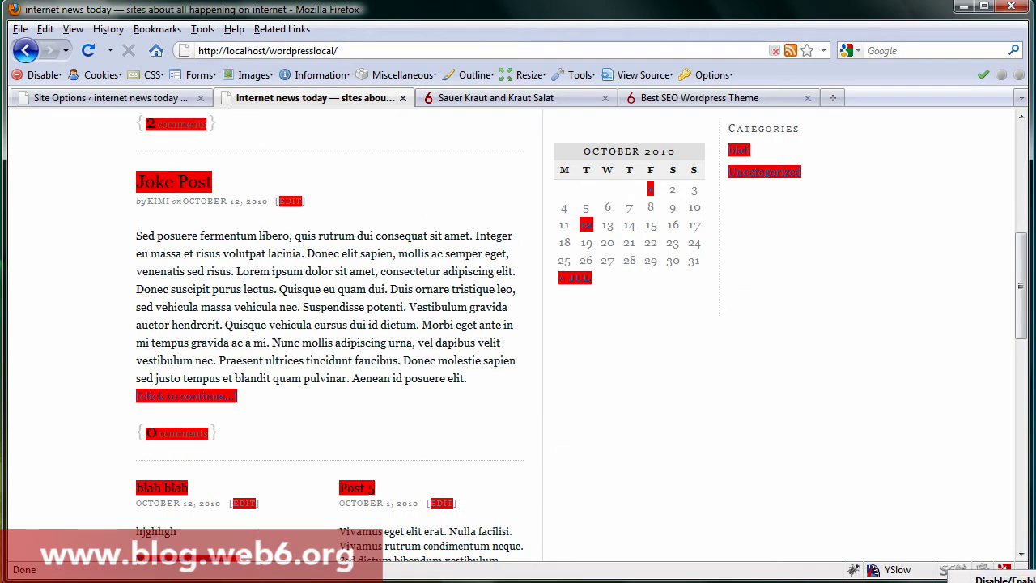
pyautogui.click(955, 571)
pyautogui.scroll(5, 723, 358)
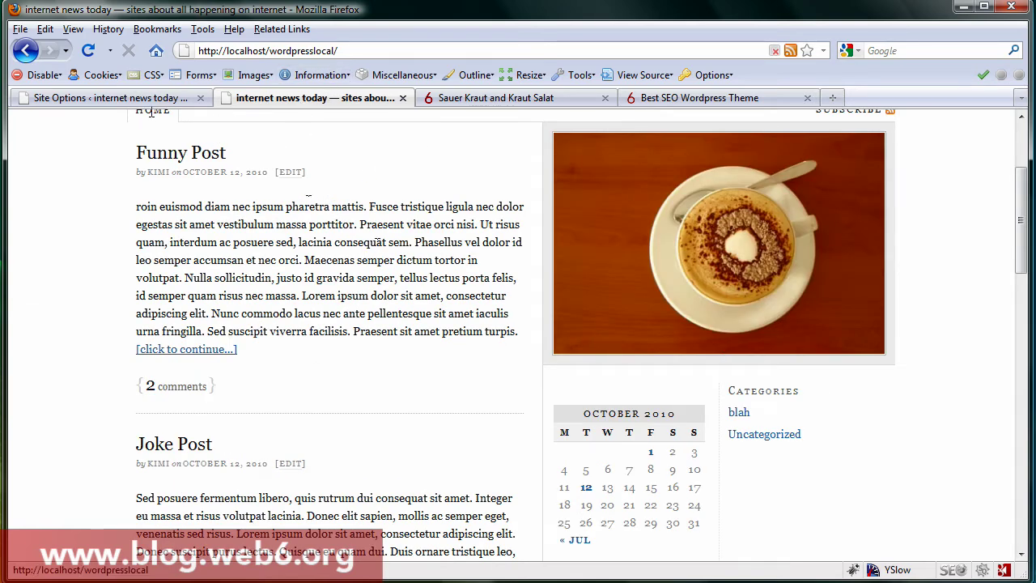
pyautogui.click(113, 98)
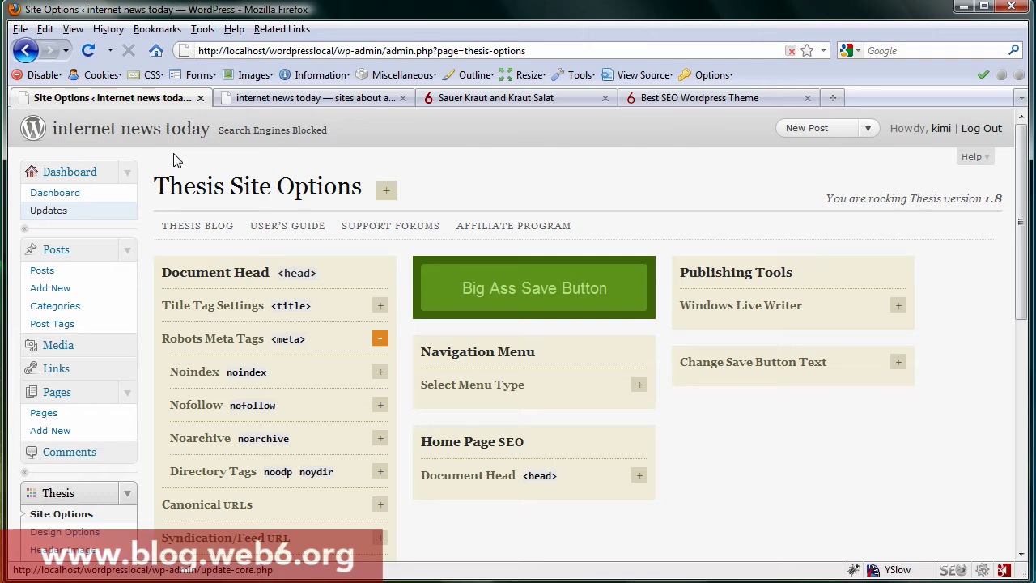
# Reload the blog front page, then return to the Thesis Site Options page
pyautogui.click(315, 98)
pyautogui.press('F5')
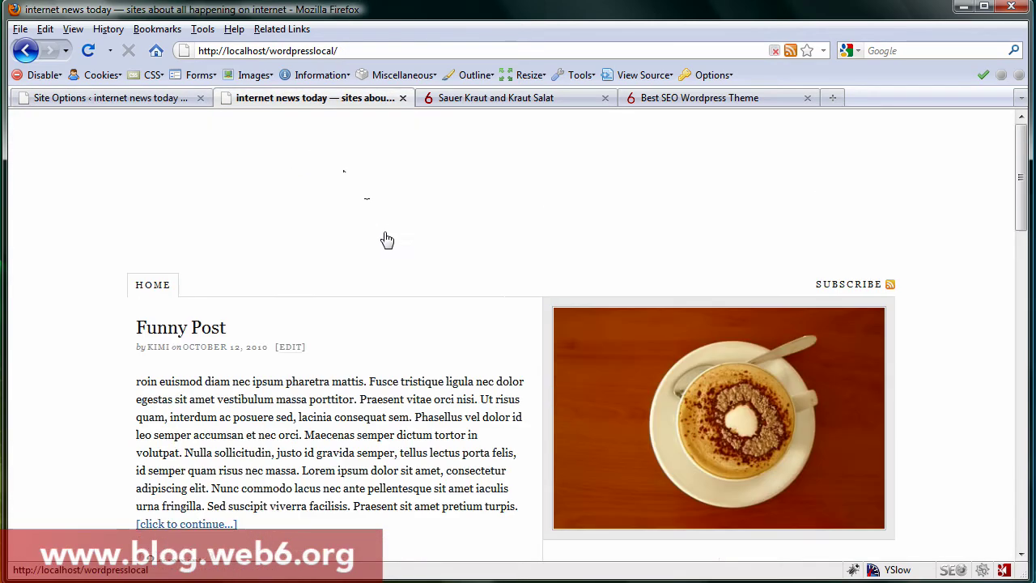
pyautogui.scroll(-5, 426, 273)
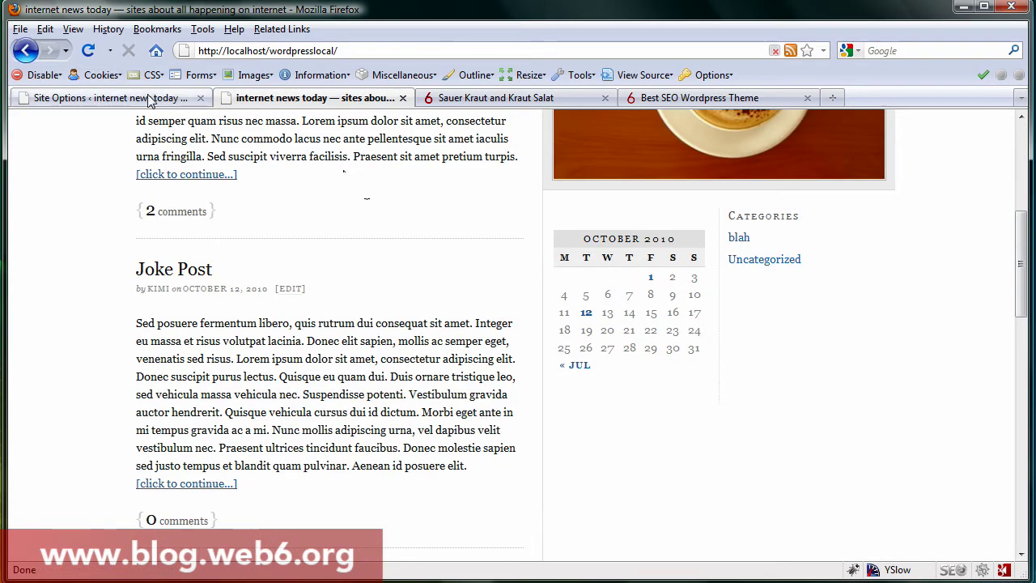
pyautogui.click(97, 98)
pyautogui.scroll(-2, 114, 313)
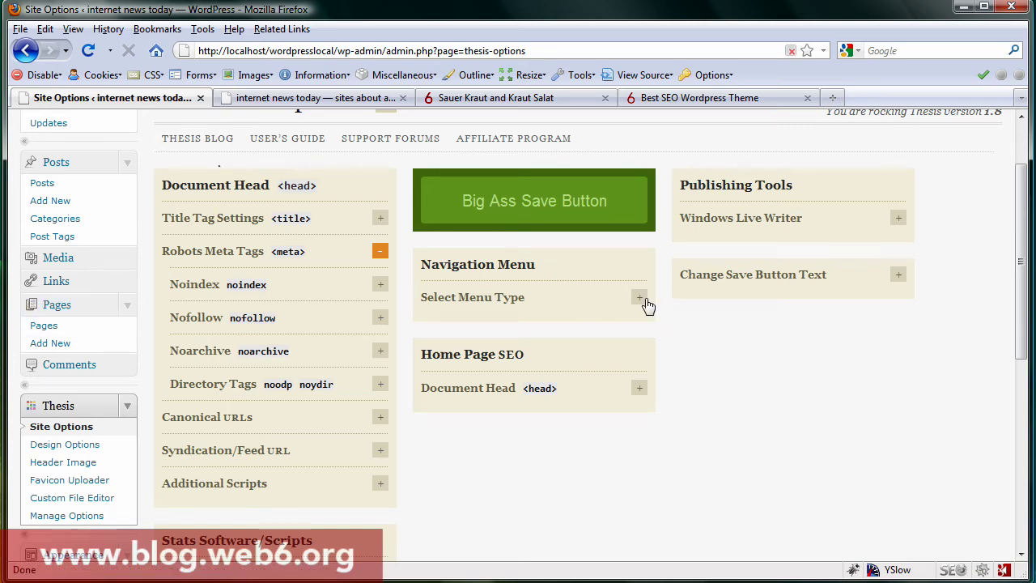
# Review the Home Page SEO title, meta description and keyword fields unchanged, then go to Design Options
pyautogui.click(639, 389)
pyautogui.scroll(-4, 495, 366)
pyautogui.click(453, 236)
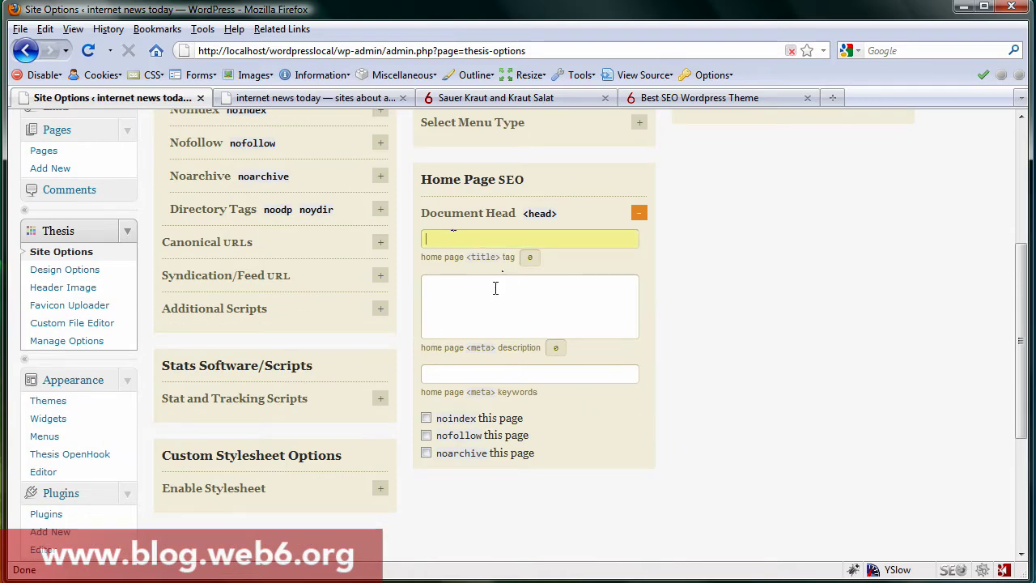
pyautogui.click(481, 297)
pyautogui.click(478, 373)
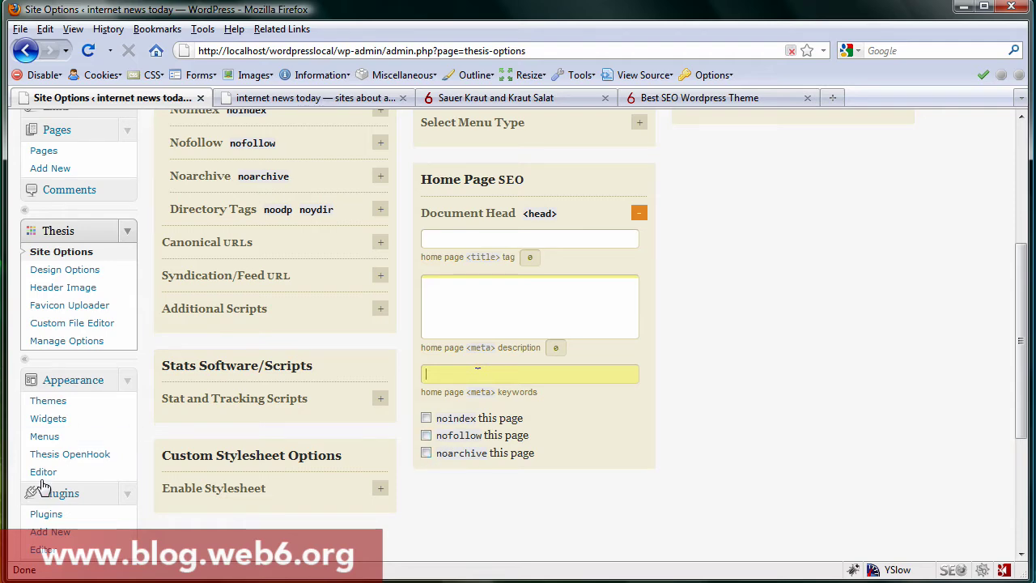
pyautogui.scroll(4, 360, 316)
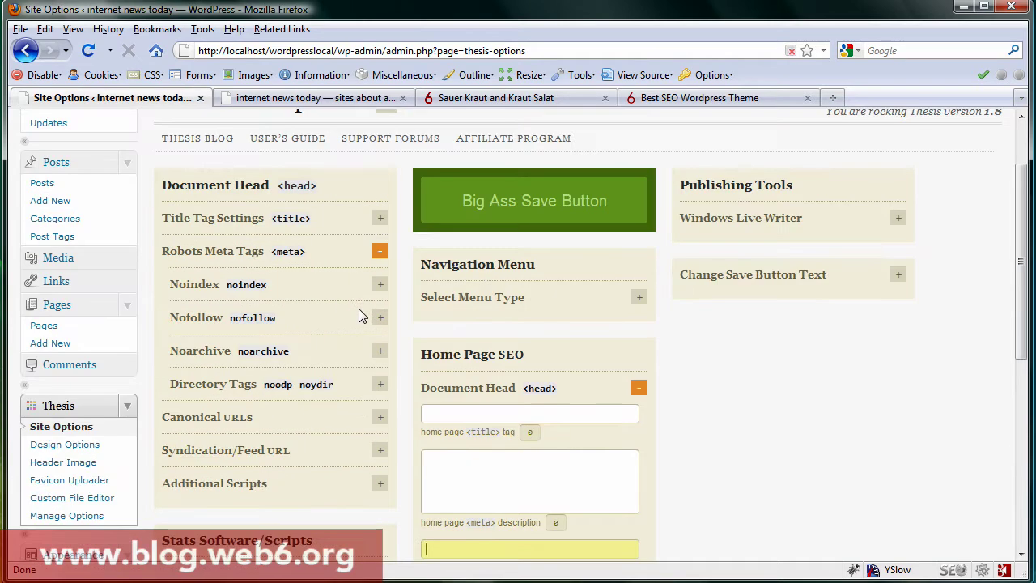
pyautogui.click(639, 387)
pyautogui.scroll(-2, 51, 407)
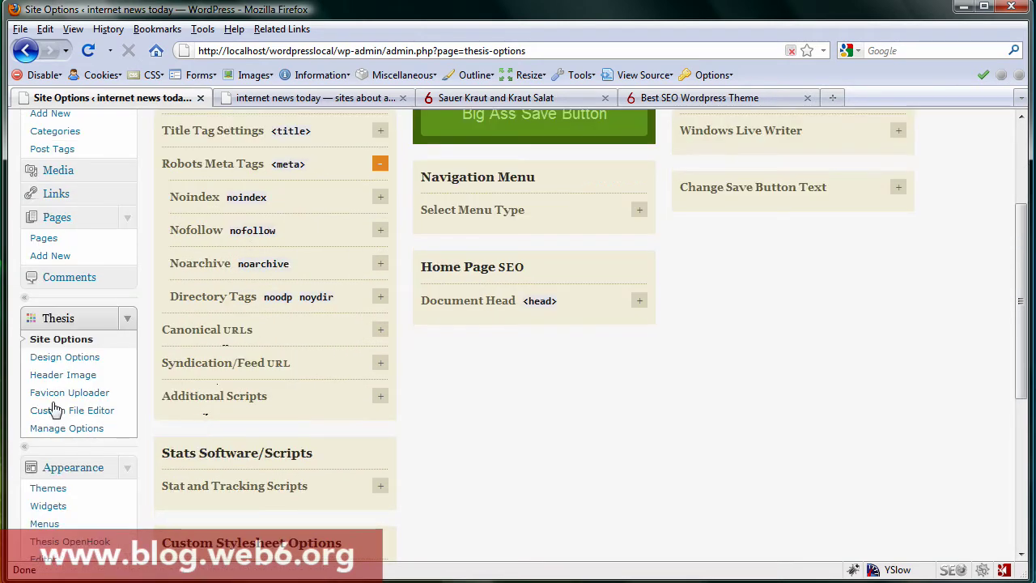
pyautogui.click(63, 360)
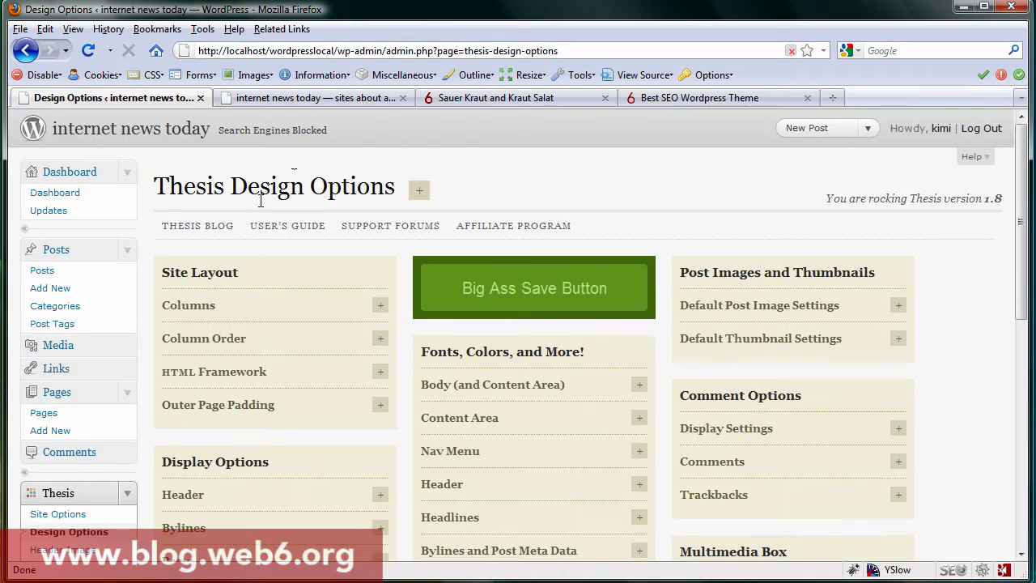
# Expand the Site Layout column settings and compare them with the current 3-column blog front page
pyautogui.click(381, 305)
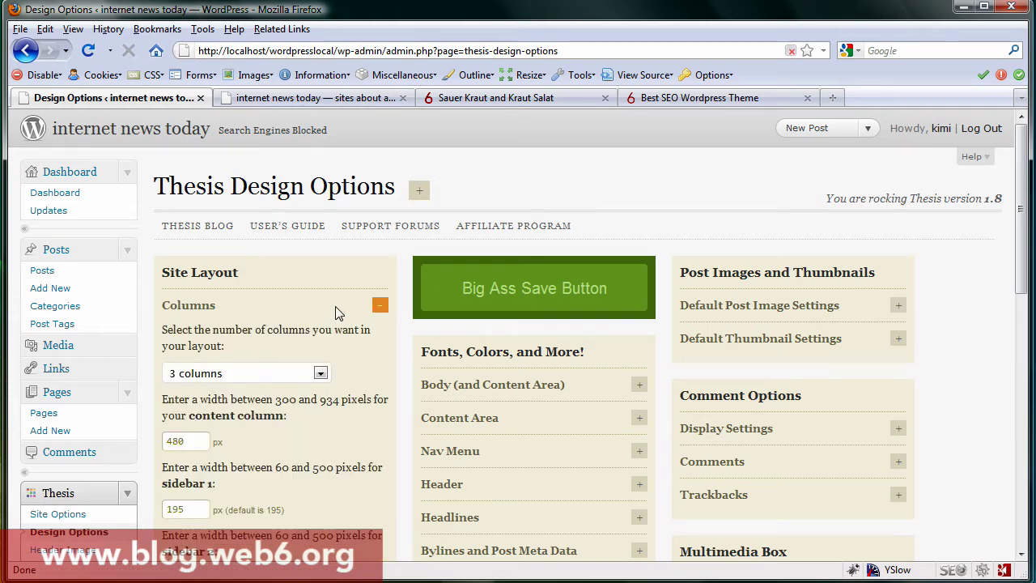
pyautogui.scroll(-2, 264, 292)
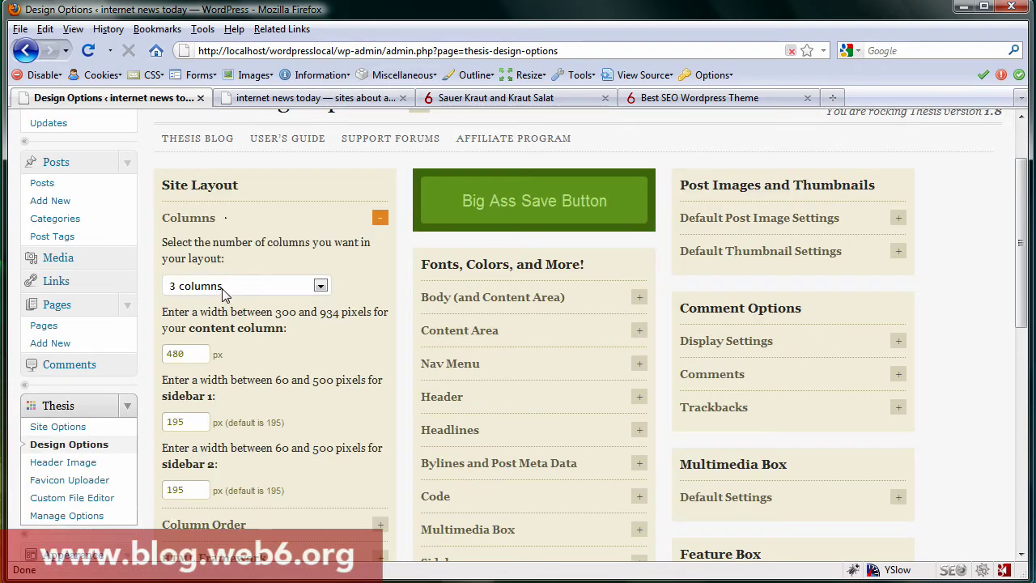
pyautogui.click(279, 98)
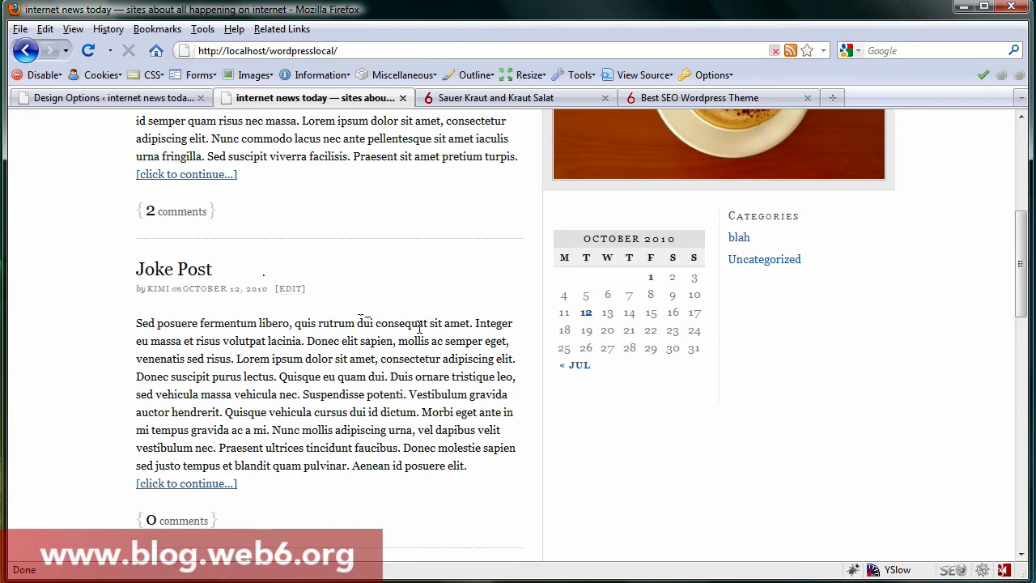
pyautogui.click(162, 98)
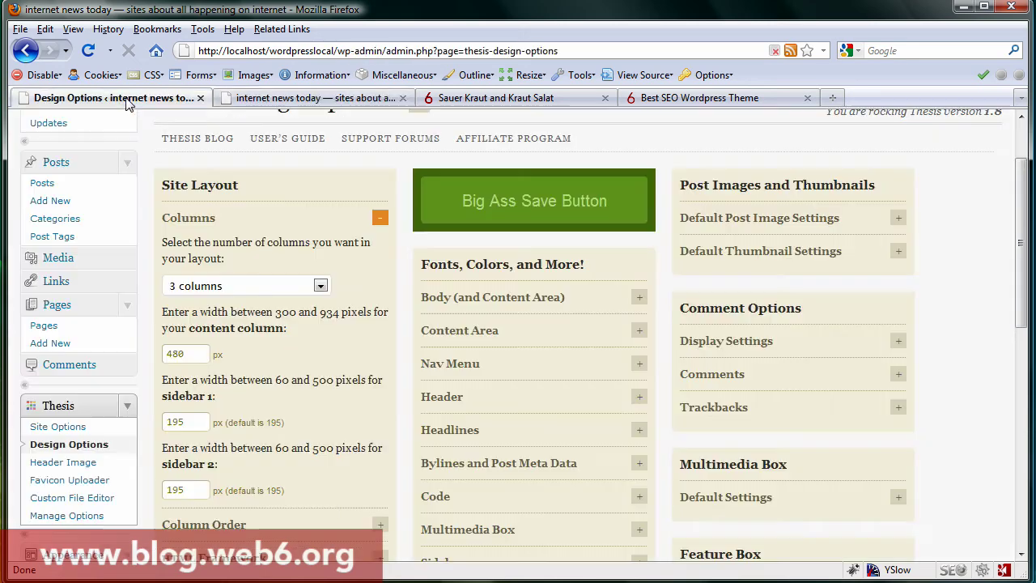
# Set the layout to 2 columns, save, and reload the blog to confirm
pyautogui.click(321, 288)
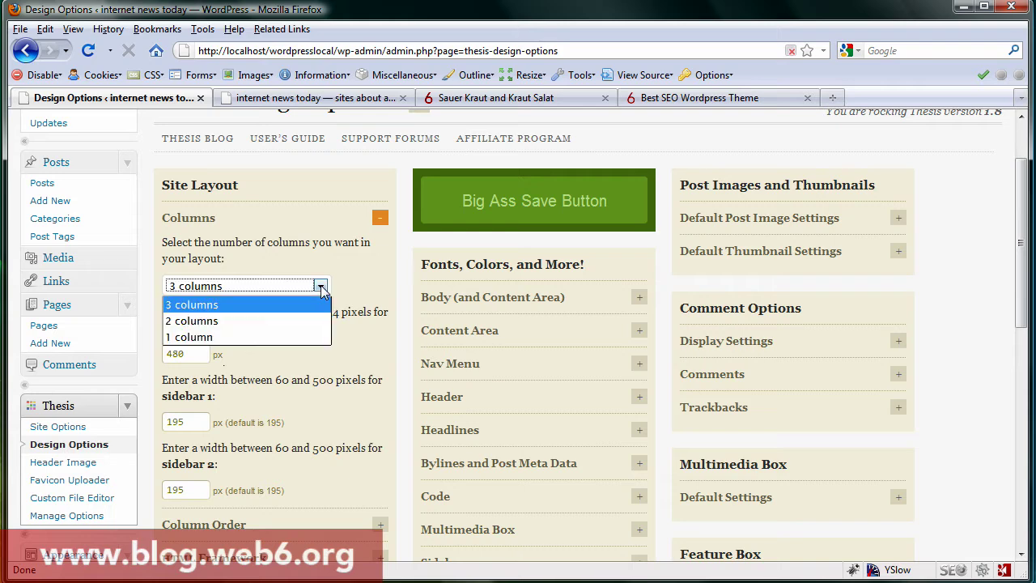
pyautogui.click(256, 324)
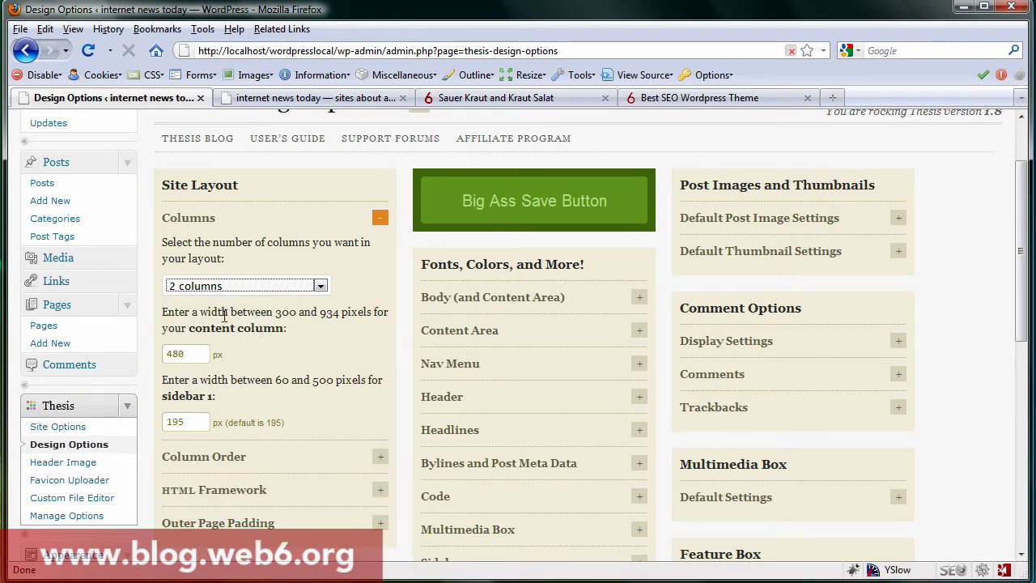
pyautogui.click(529, 217)
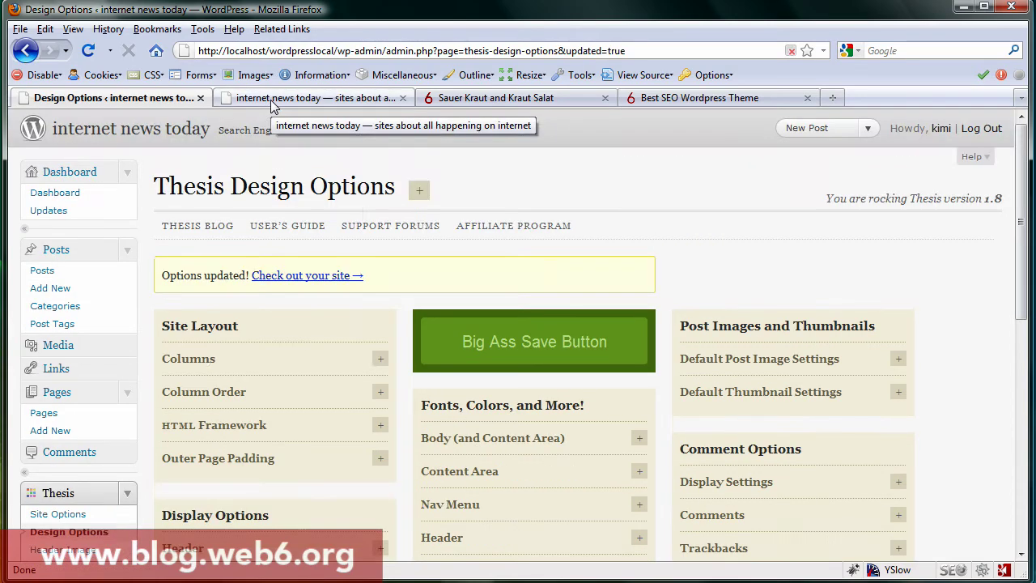
pyautogui.click(274, 98)
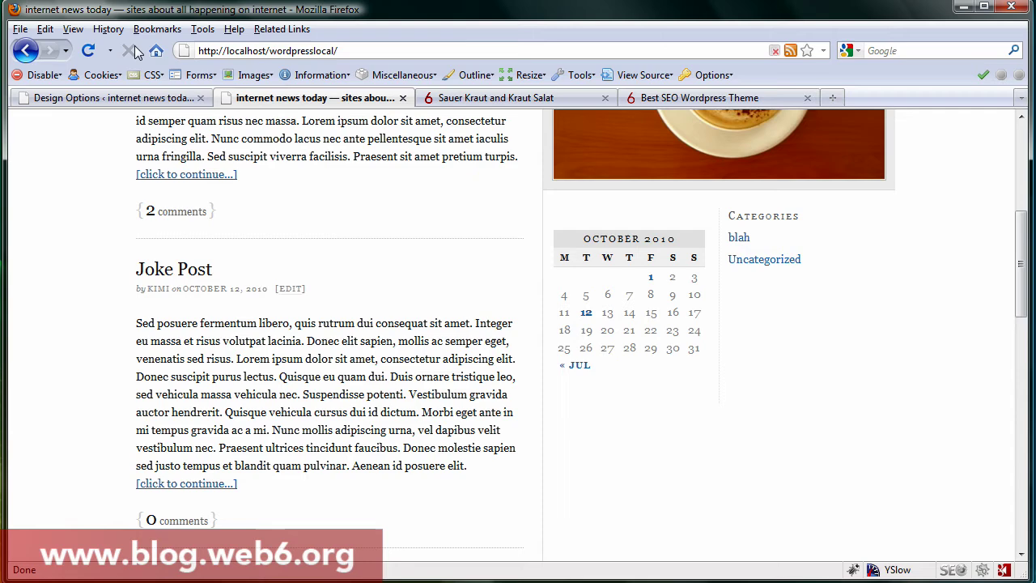
pyautogui.click(89, 50)
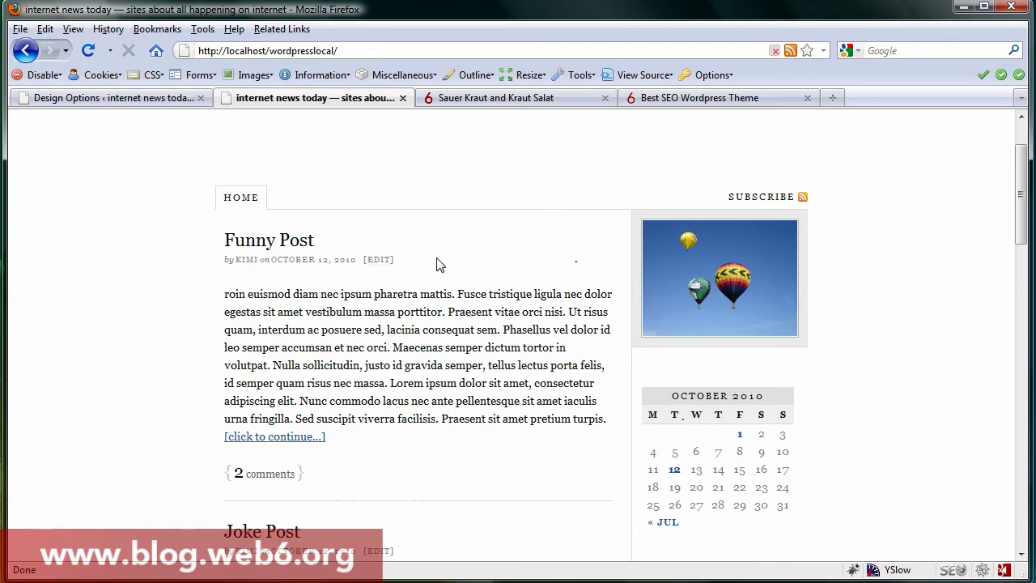
pyautogui.click(149, 102)
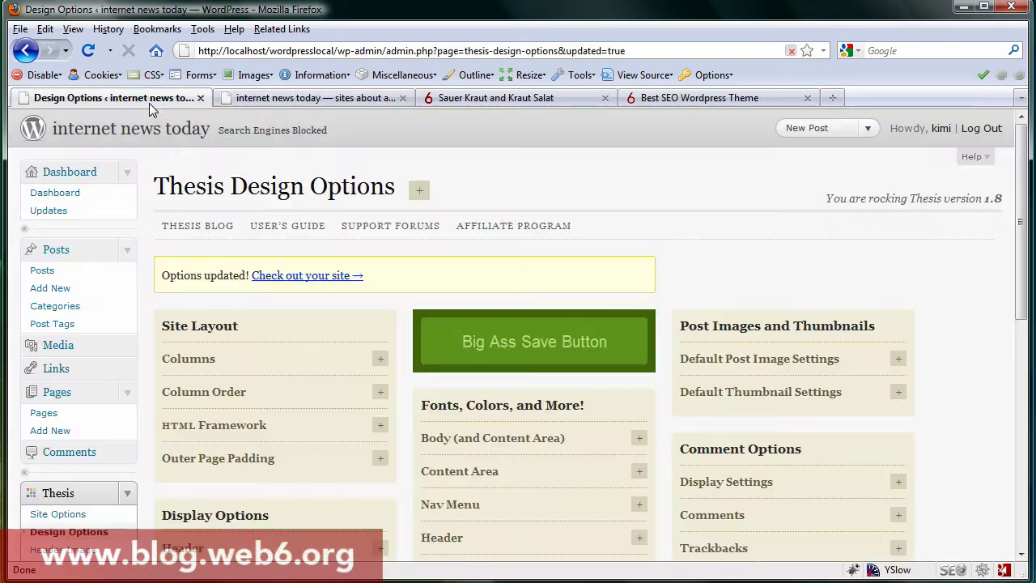
# Change the Sidebar 1 width from 195 px to 200 px and save
pyautogui.click(379, 359)
pyautogui.scroll(-2, 306, 336)
pyautogui.scroll(-2, 215, 461)
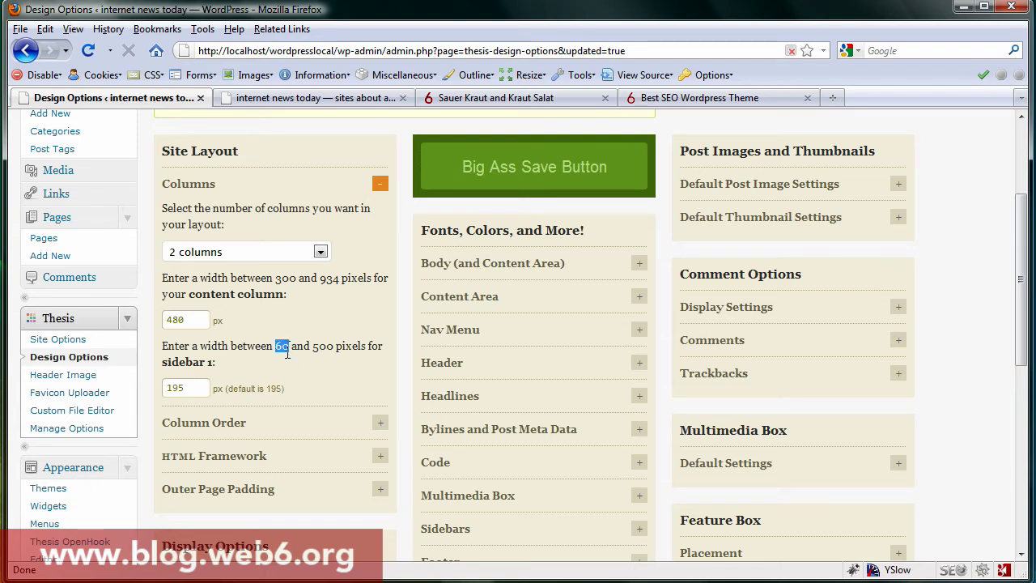
pyautogui.doubleClick(319, 346)
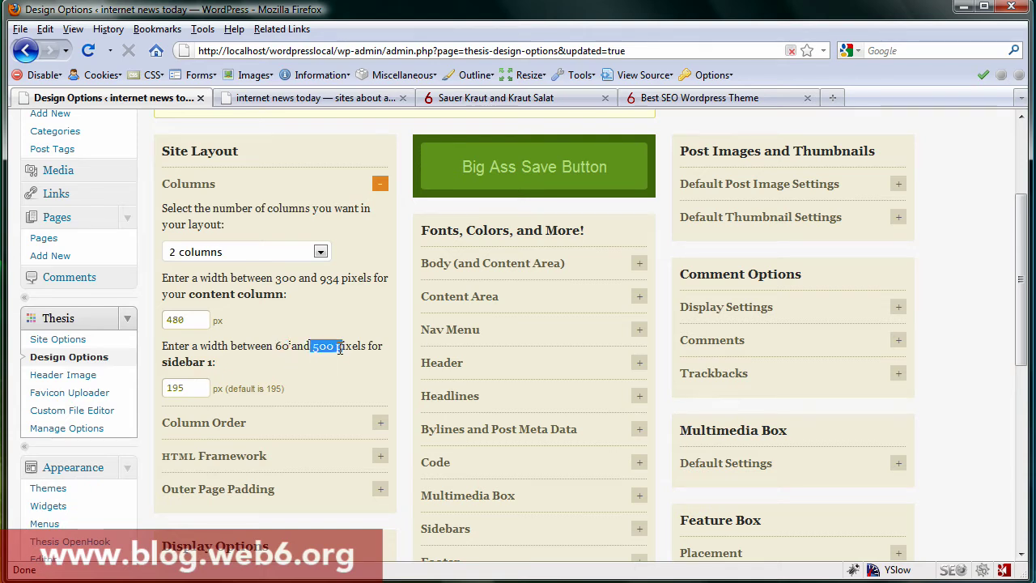
pyautogui.doubleClick(191, 386)
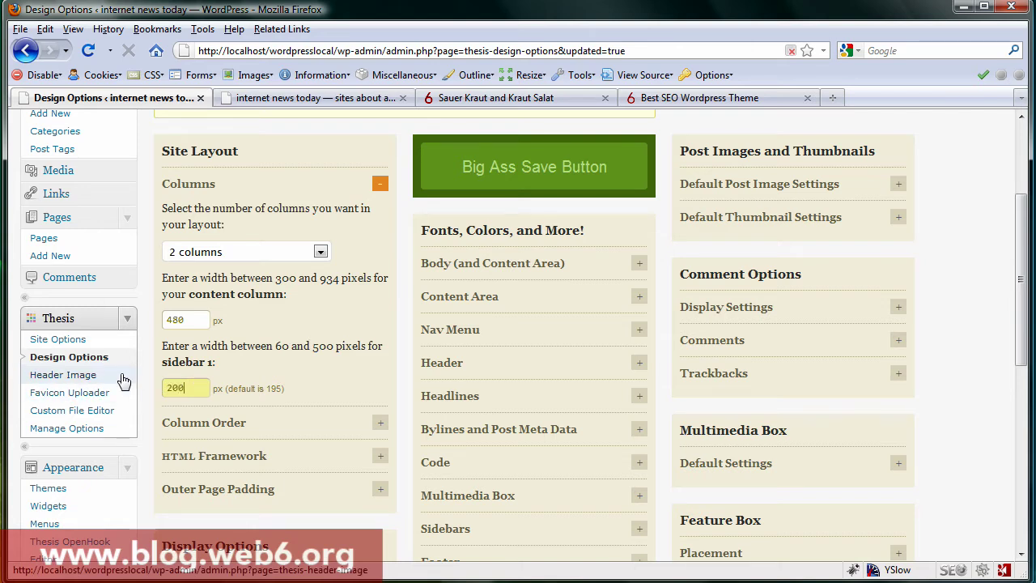
pyautogui.click(534, 174)
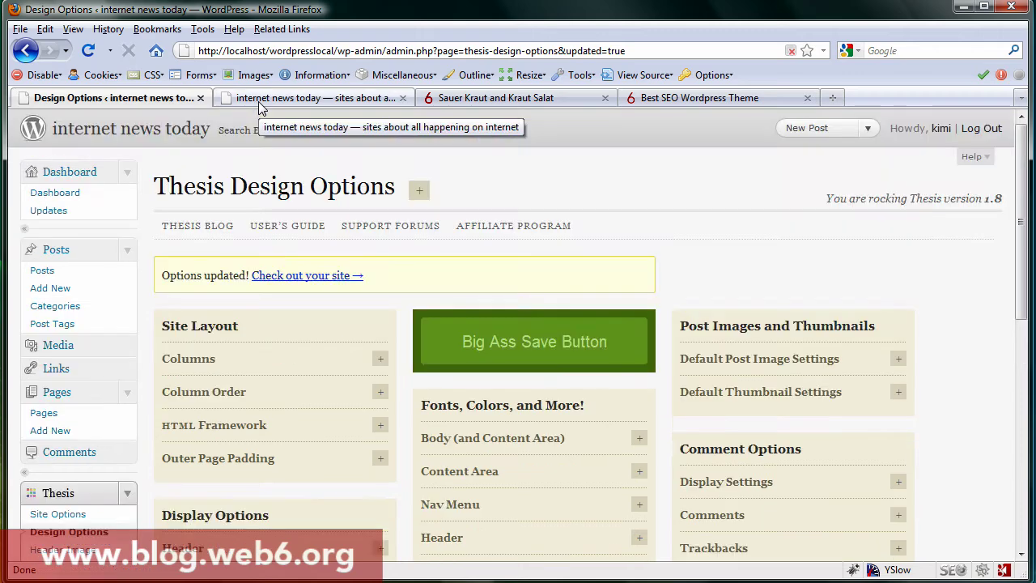
# Reload the blog front page to check the wider sidebar, then return to Design Options
pyautogui.click(267, 98)
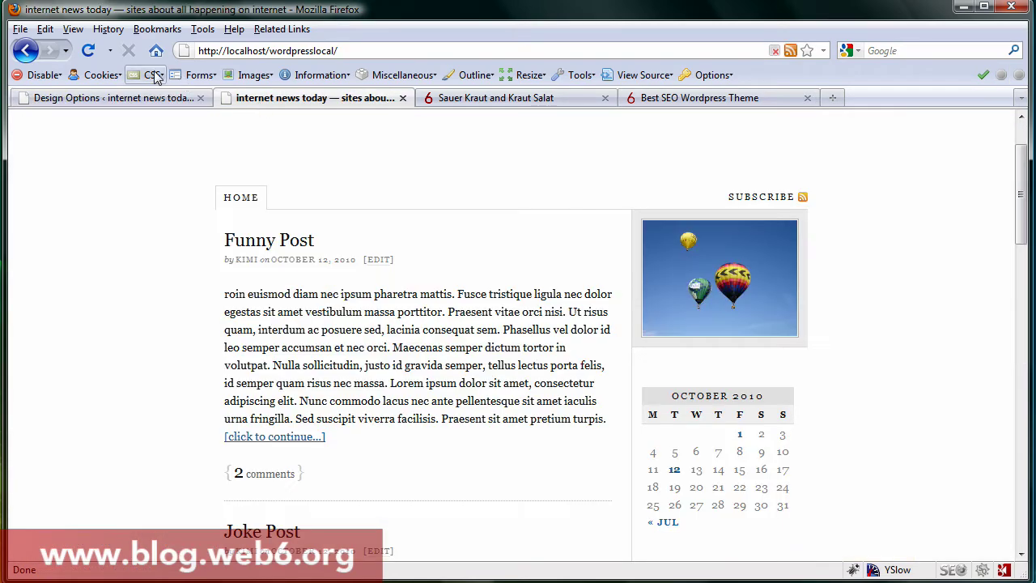
pyautogui.click(87, 50)
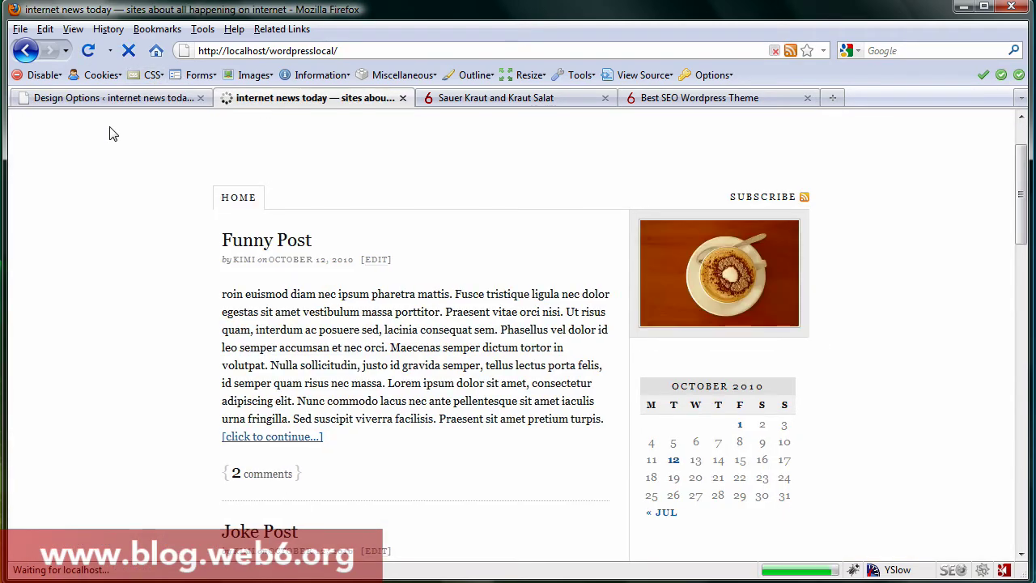
pyautogui.scroll(-2, 890, 356)
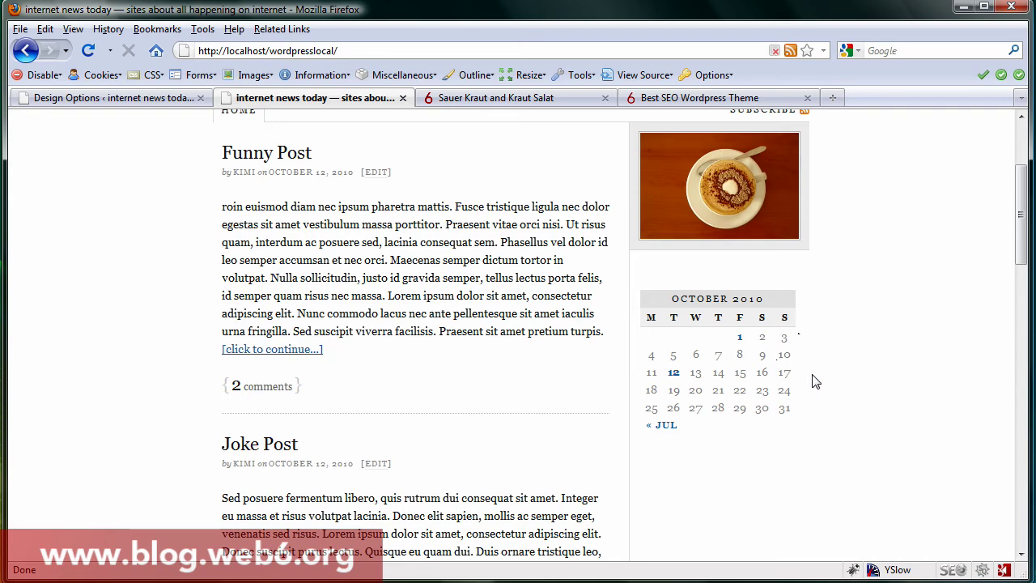
pyautogui.click(111, 102)
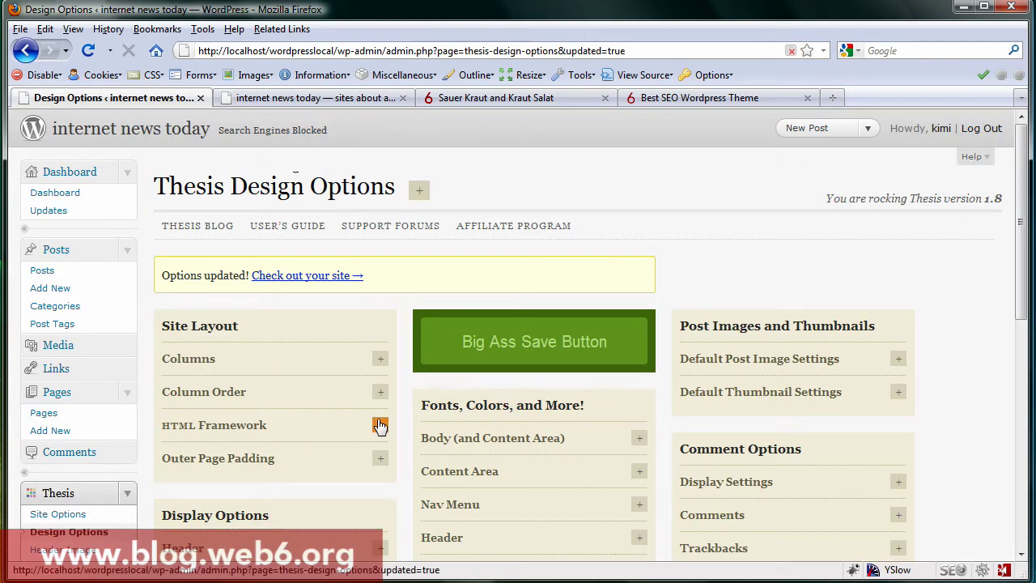
# Expand the Column Order settings and glance at the current front page layout
pyautogui.scroll(-2, 215, 300)
pyautogui.click(380, 304)
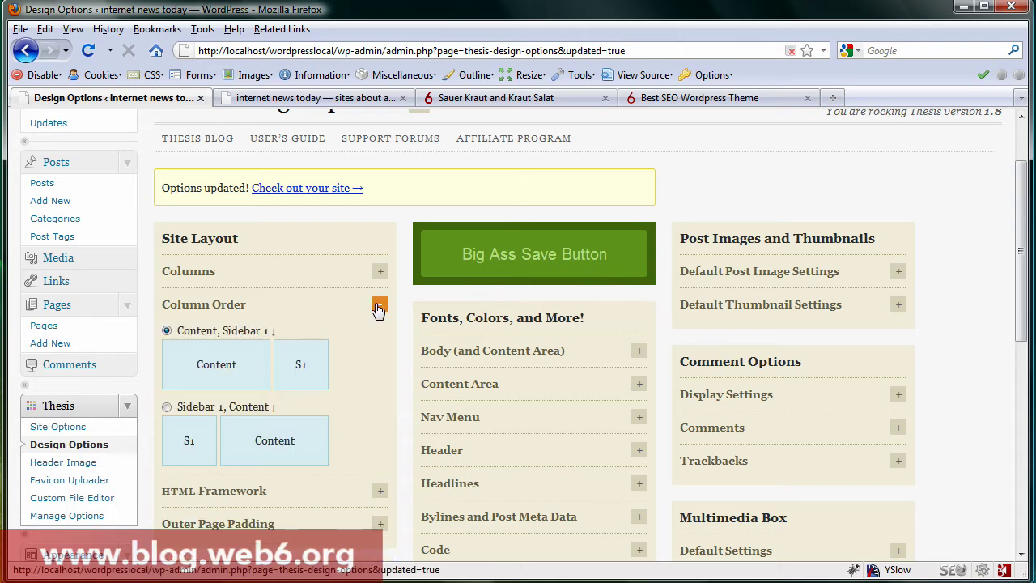
pyautogui.click(316, 97)
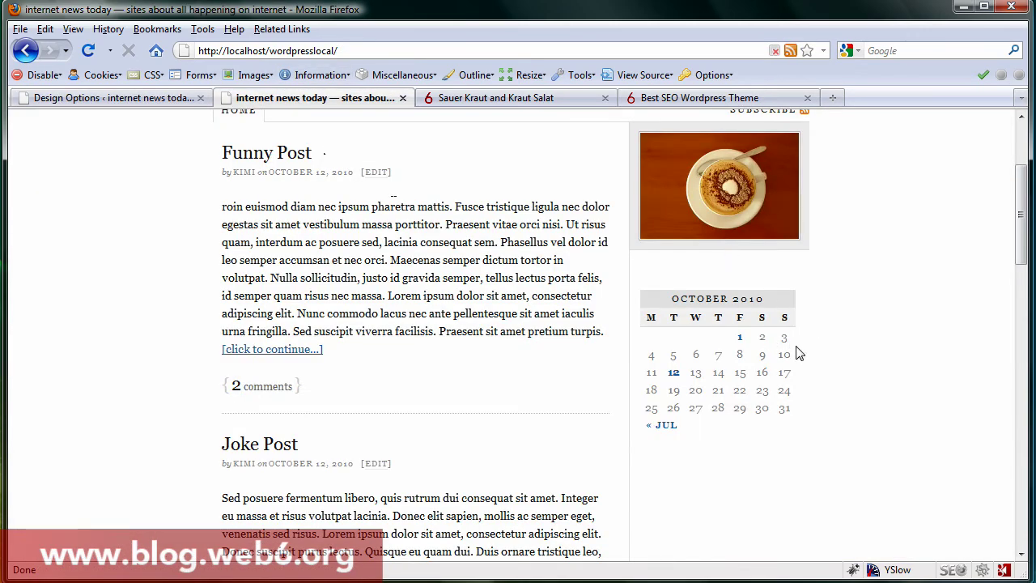
pyautogui.click(108, 101)
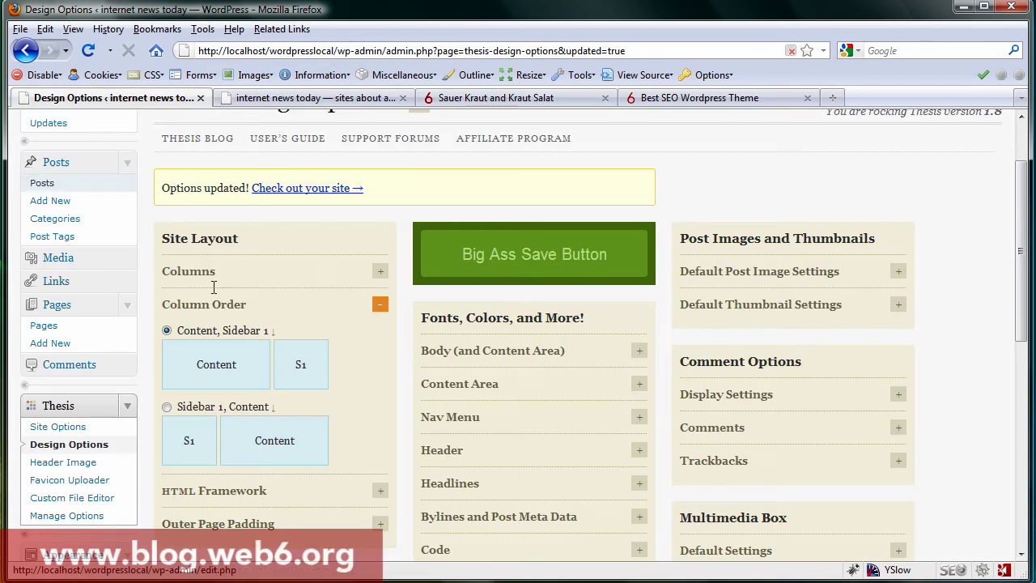
# Set the column order to Sidebar 1, Content, save, and reload the front page to confirm
pyautogui.click(167, 407)
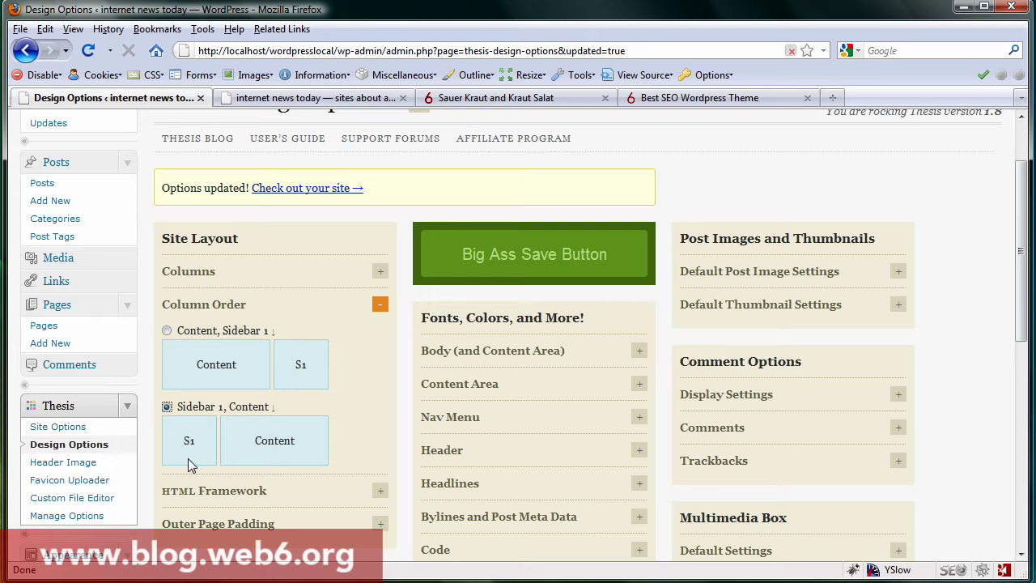
pyautogui.click(542, 271)
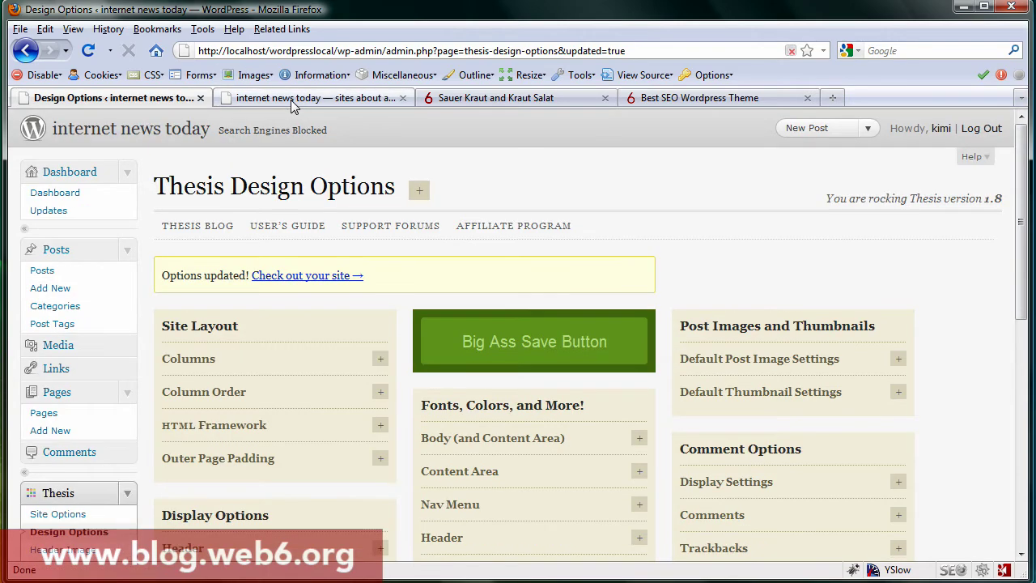
pyautogui.click(296, 103)
pyautogui.click(88, 50)
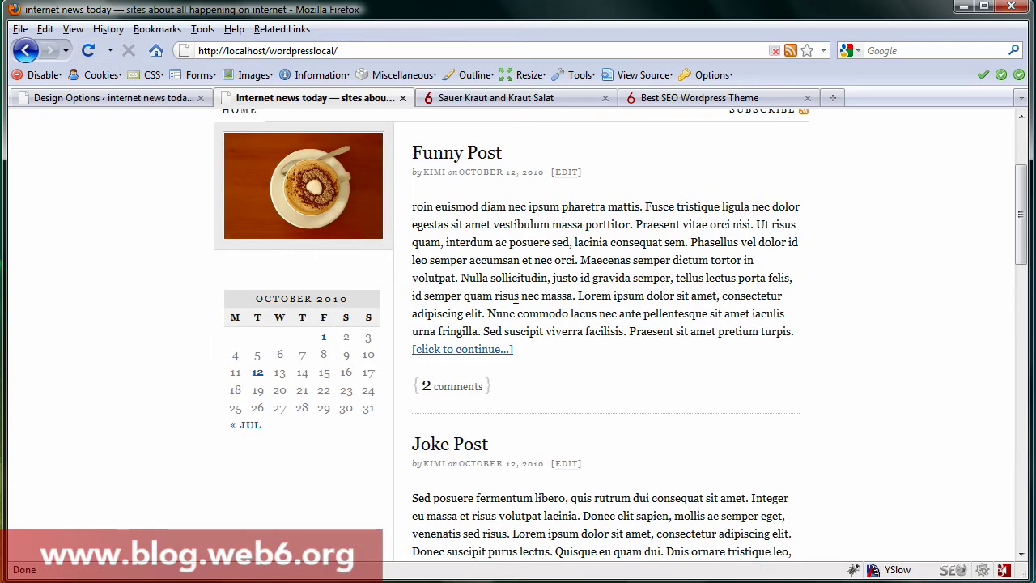
pyautogui.scroll(-2, 709, 314)
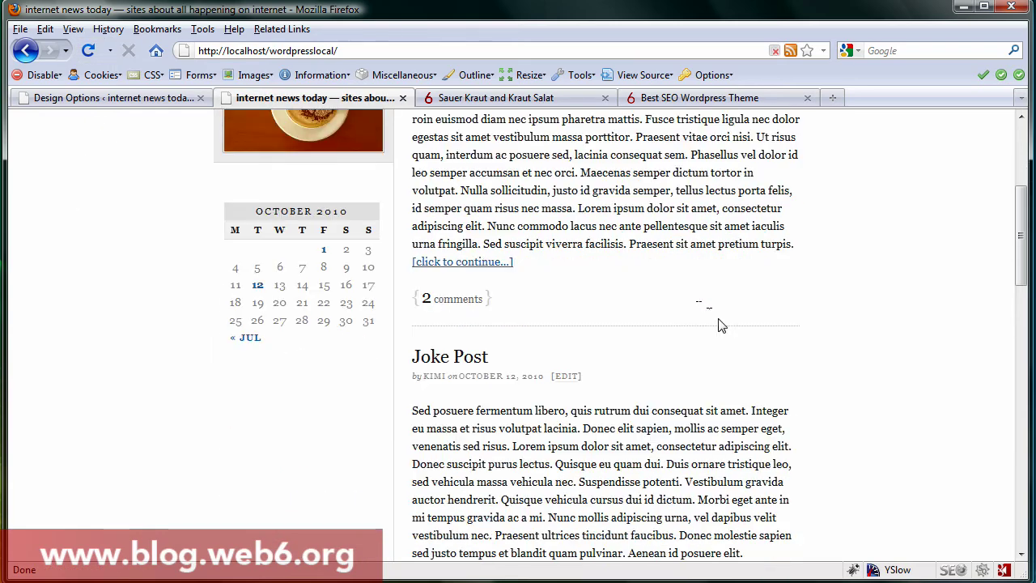
pyautogui.click(147, 99)
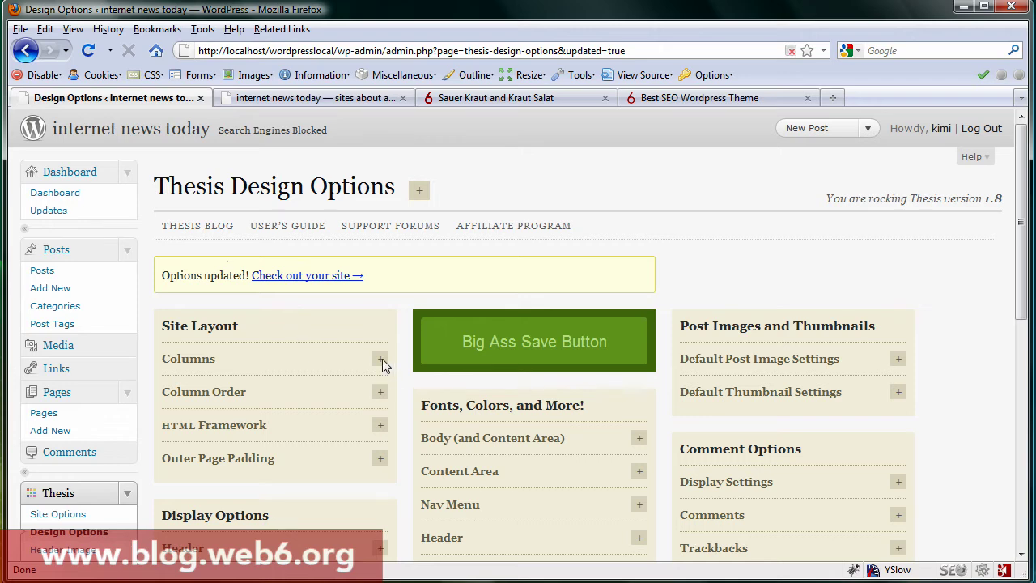
pyautogui.scroll(-2, 408, 375)
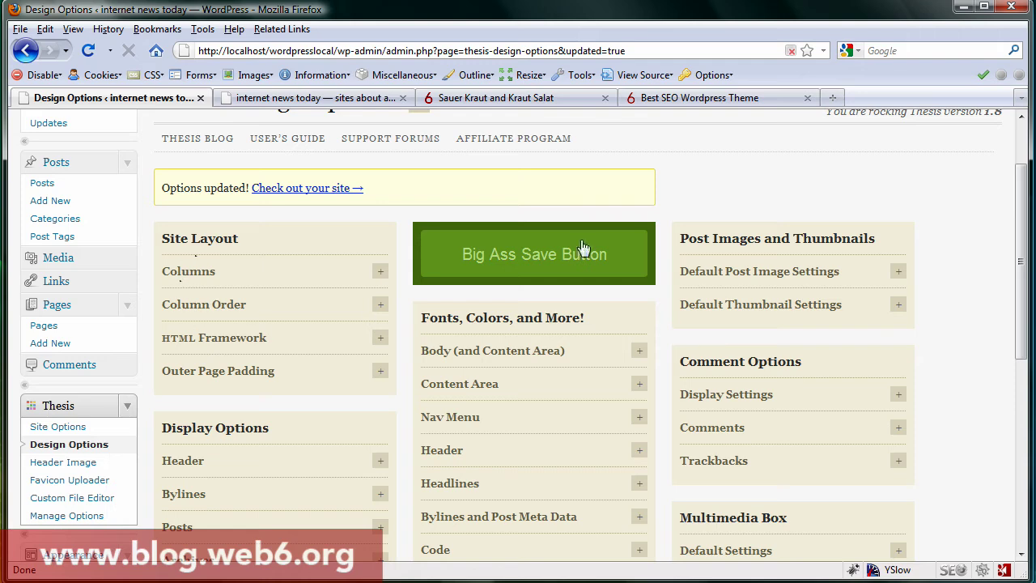
pyautogui.scroll(-4, 299, 413)
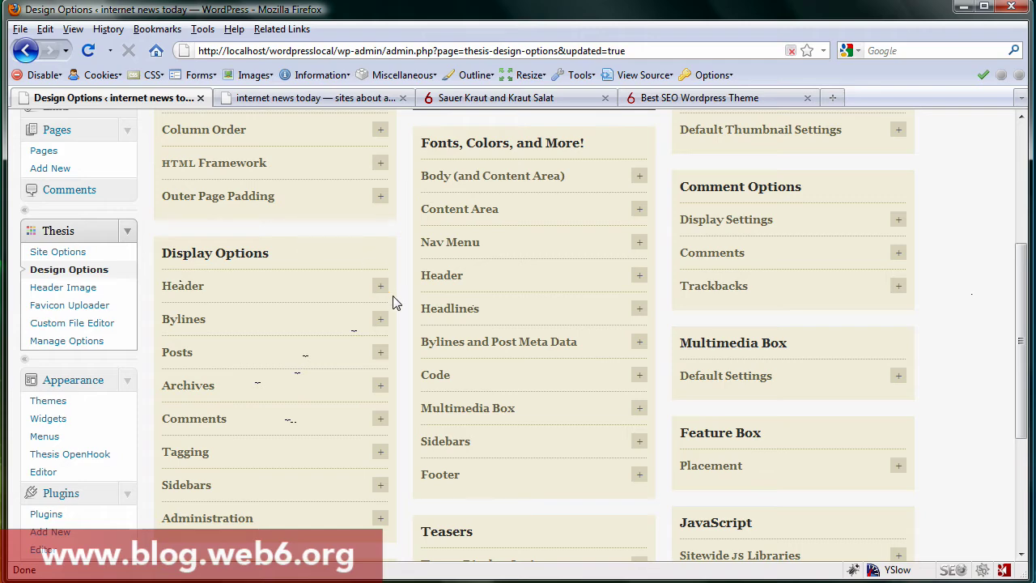
# Visit the Thesis Header Image page, then the Favicon Uploader, briefly checking the Sauer Kraut post tab
pyautogui.click(81, 289)
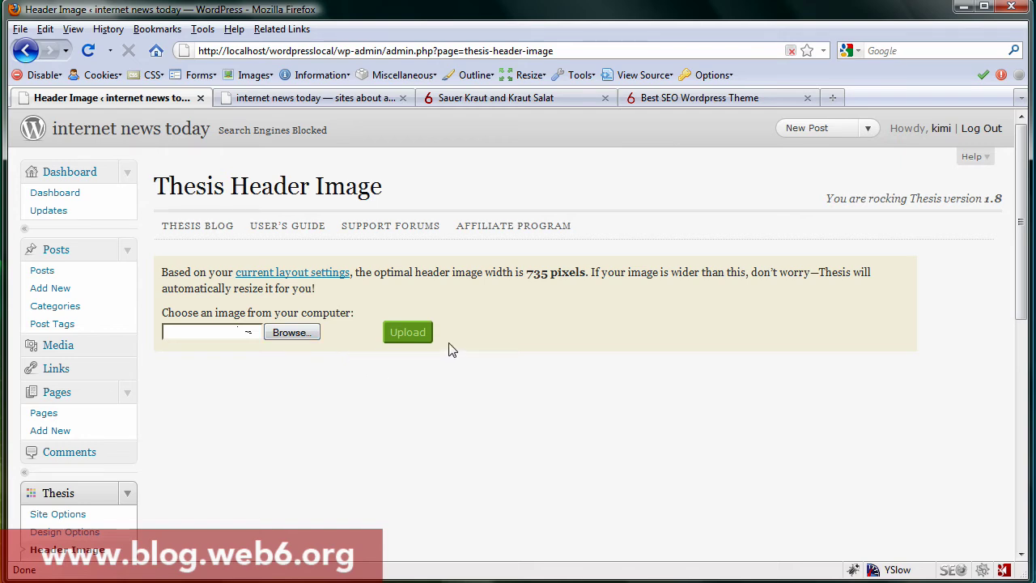
pyautogui.scroll(-2, 299, 394)
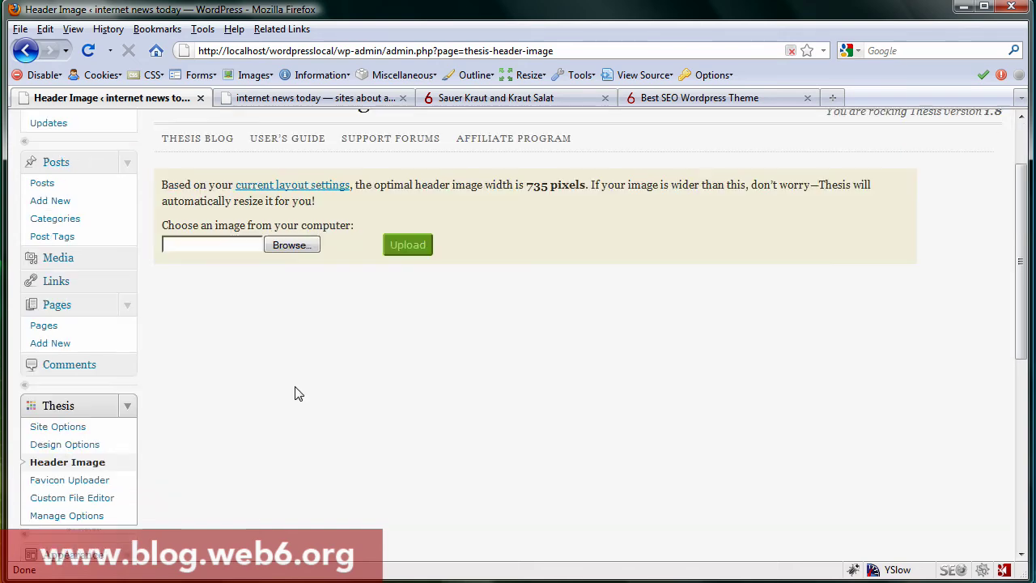
pyautogui.click(87, 486)
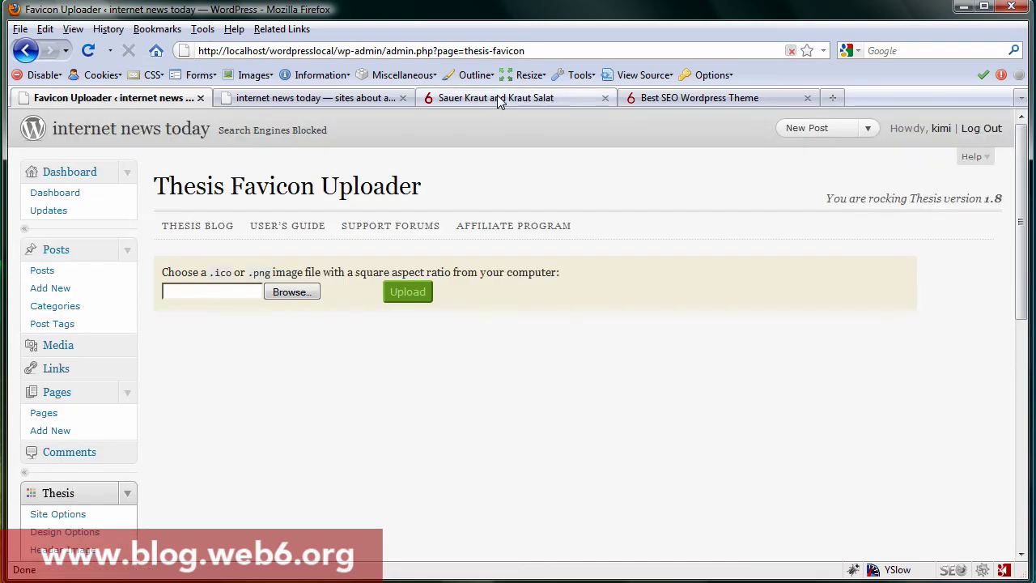
pyautogui.click(497, 99)
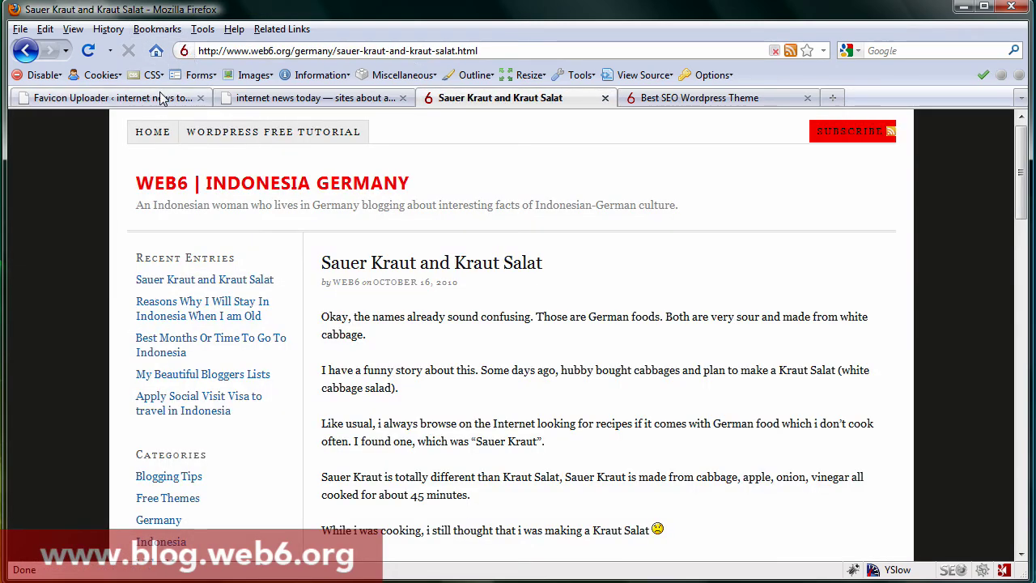
pyautogui.hotkey('ctrl', '1')
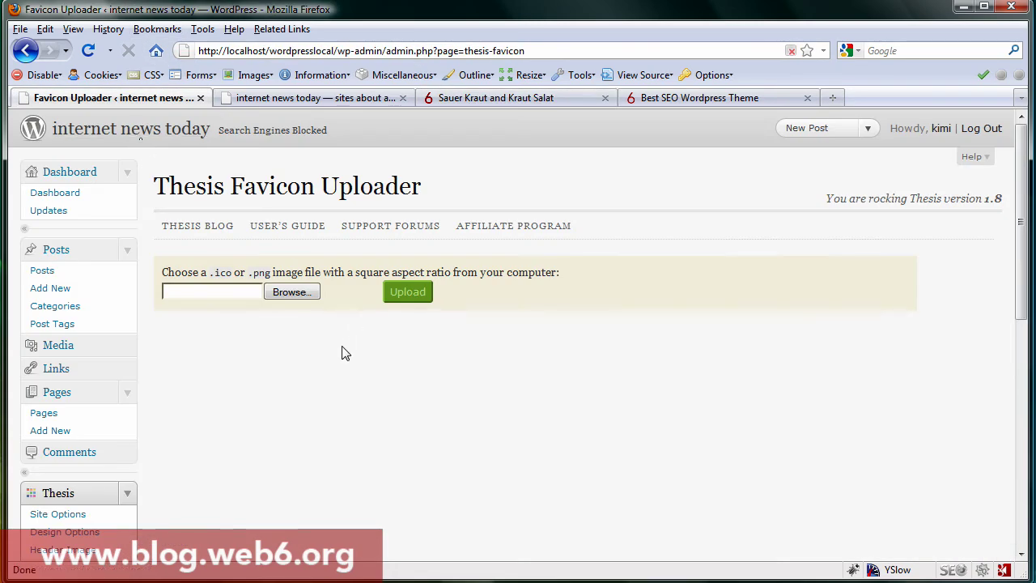
pyautogui.scroll(-4, 300, 388)
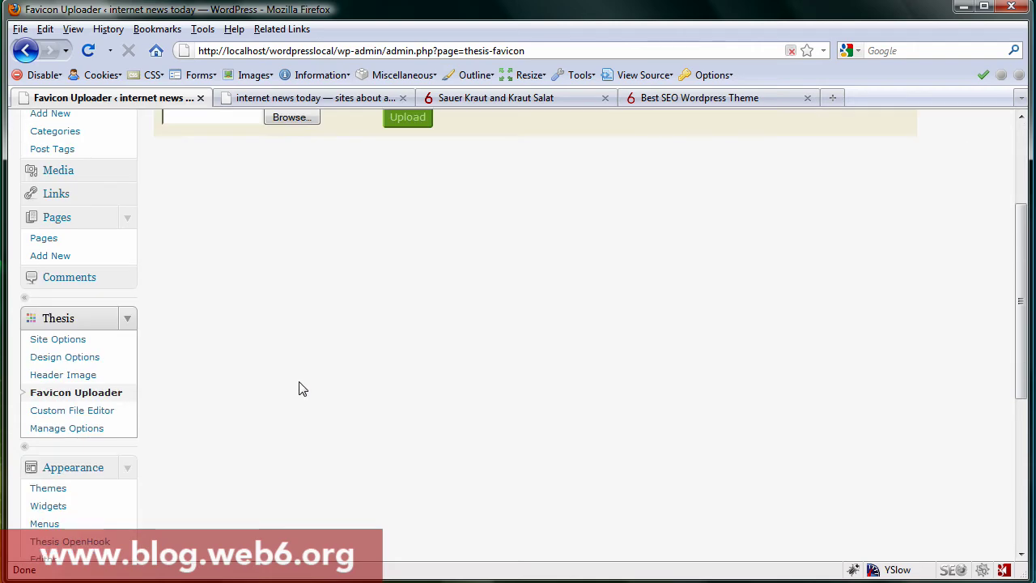
# Open custom/custom.css in the Thesis Custom File Editor and scroll through its default comment block
pyautogui.click(46, 414)
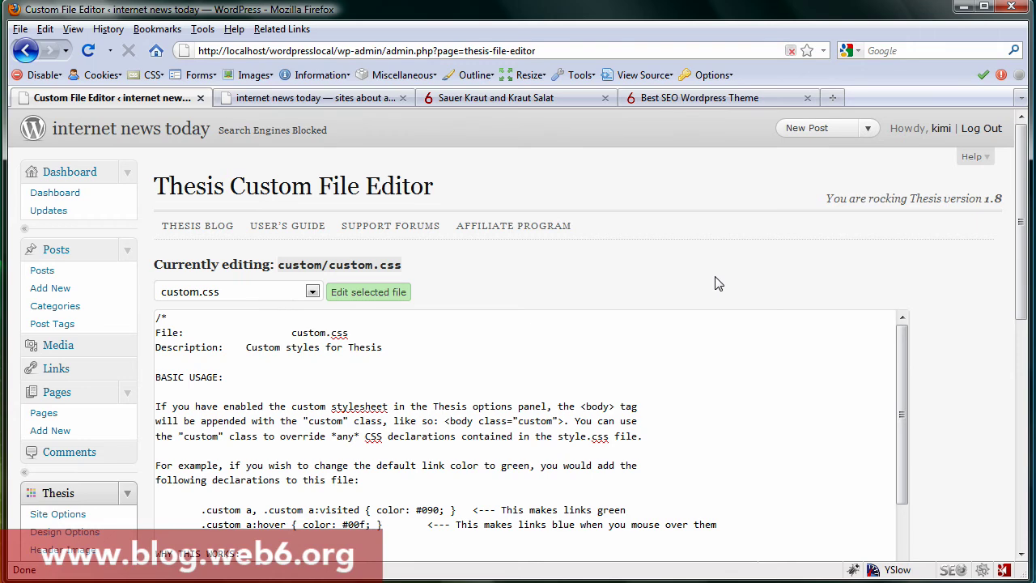
pyautogui.scroll(-4, 714, 276)
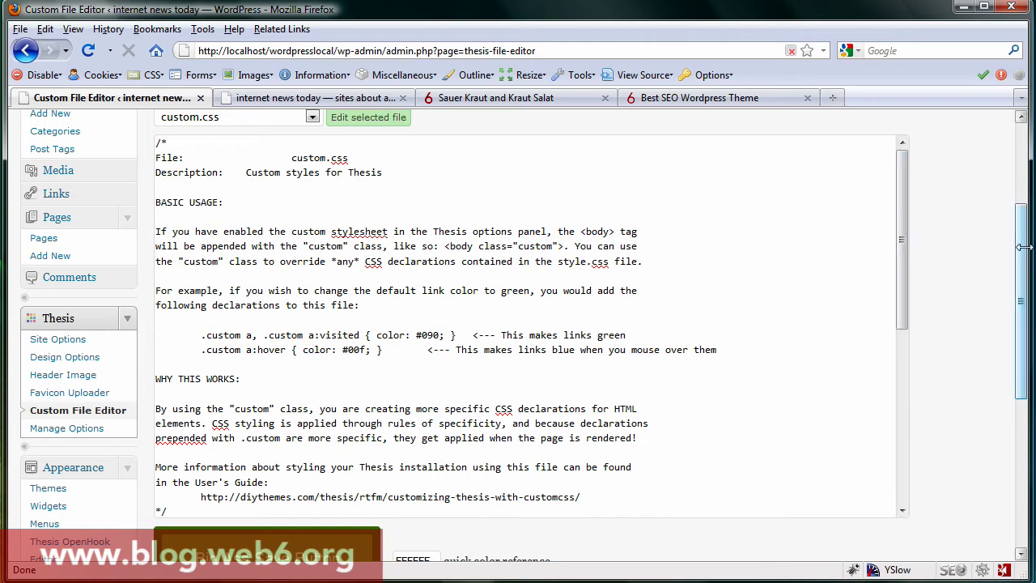
pyautogui.scroll(1, 1026, 253)
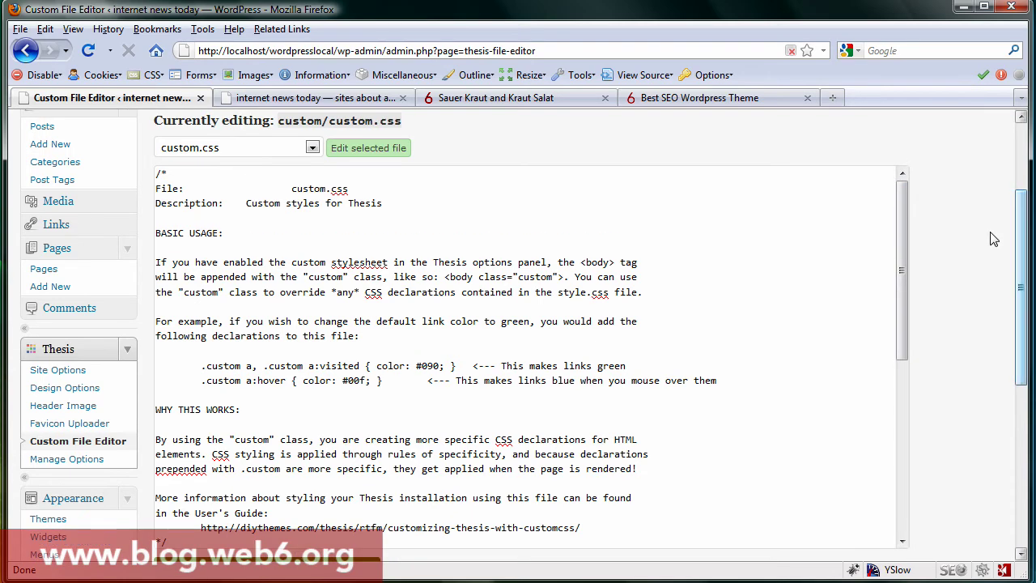
pyautogui.click(312, 147)
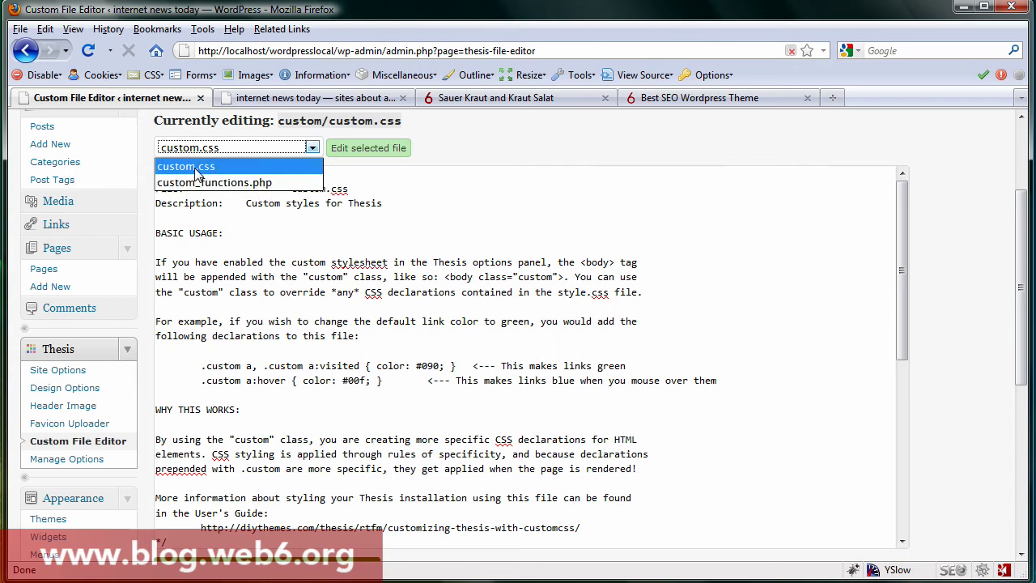
pyautogui.click(818, 208)
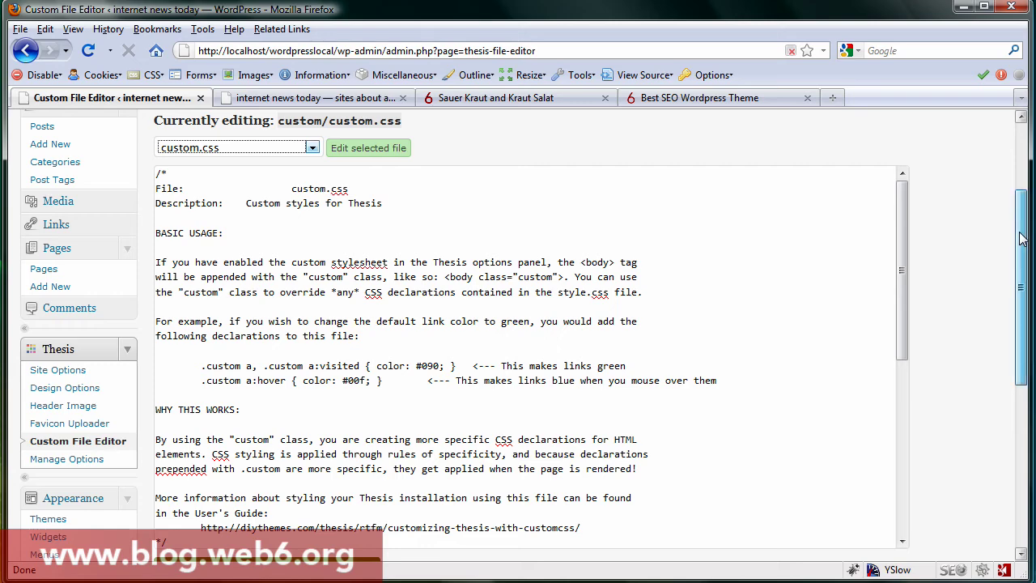
pyautogui.moveTo(1022, 238); pyautogui.dragTo(1021, 271)
pyautogui.scroll(1, 1021, 281)
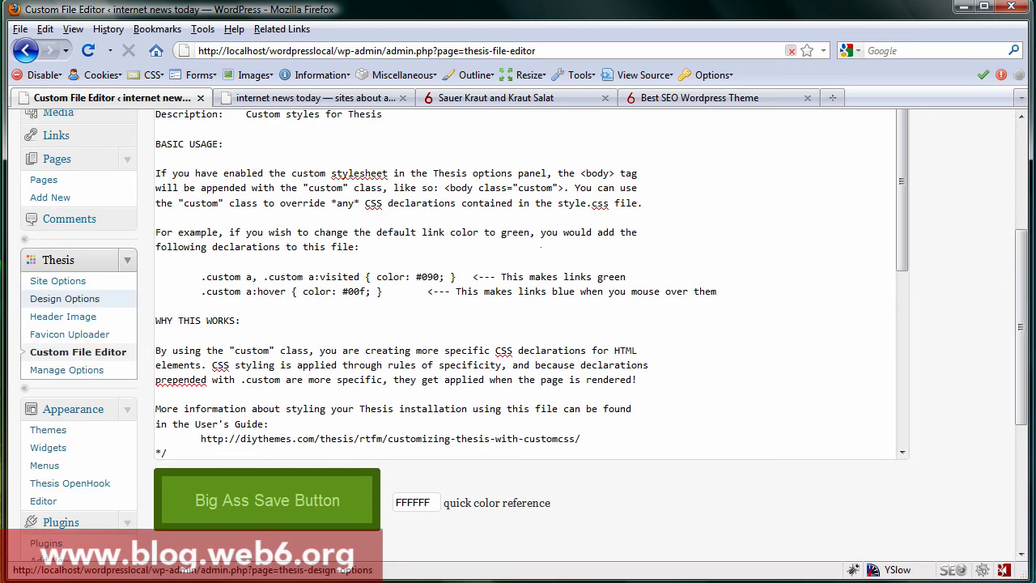
# Open Thesis Manage Options and scroll down to Restore Default Options and back up
pyautogui.click(73, 371)
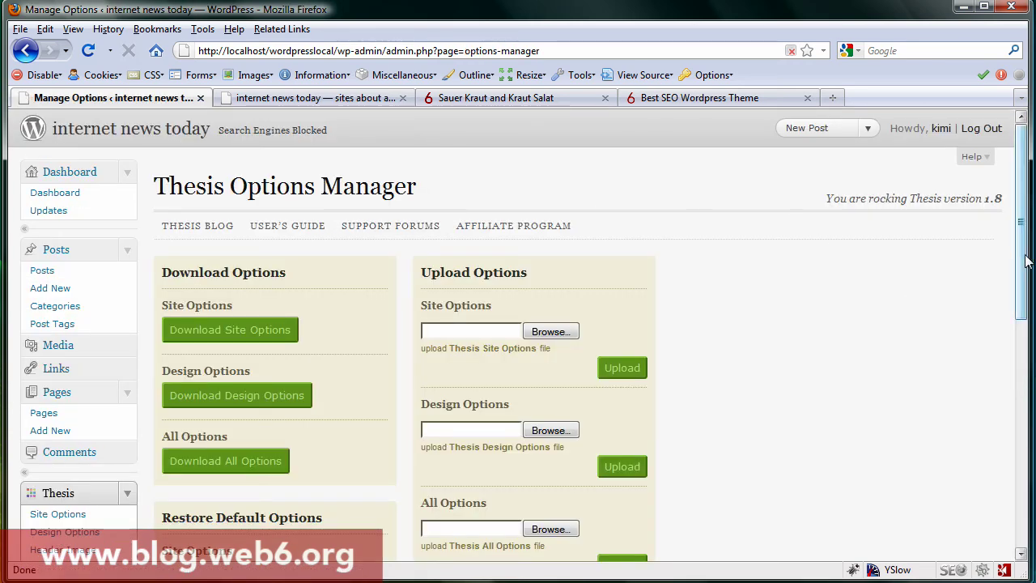
pyautogui.scroll(-4, 1025, 259)
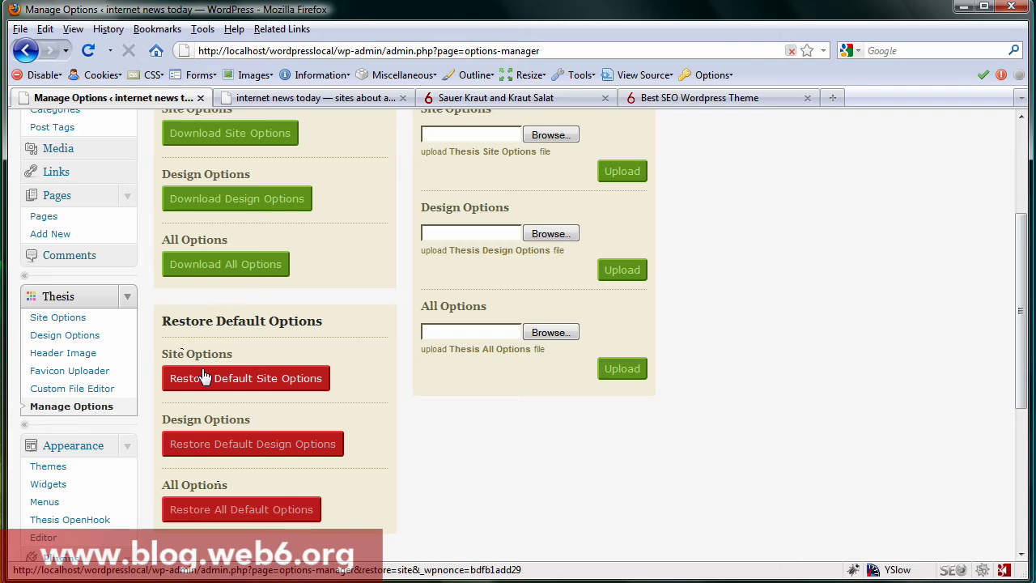
pyautogui.scroll(4, 356, 295)
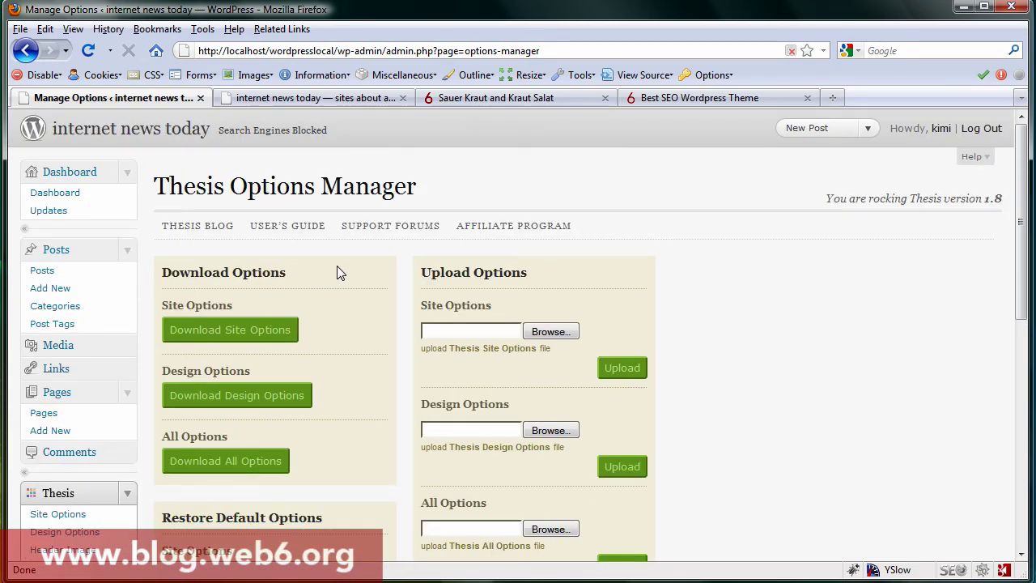
# Switch to the 'Sauer Kraut and Kraut Salat' post on the Web6 | Indonesia Germany tab
pyautogui.click(463, 104)
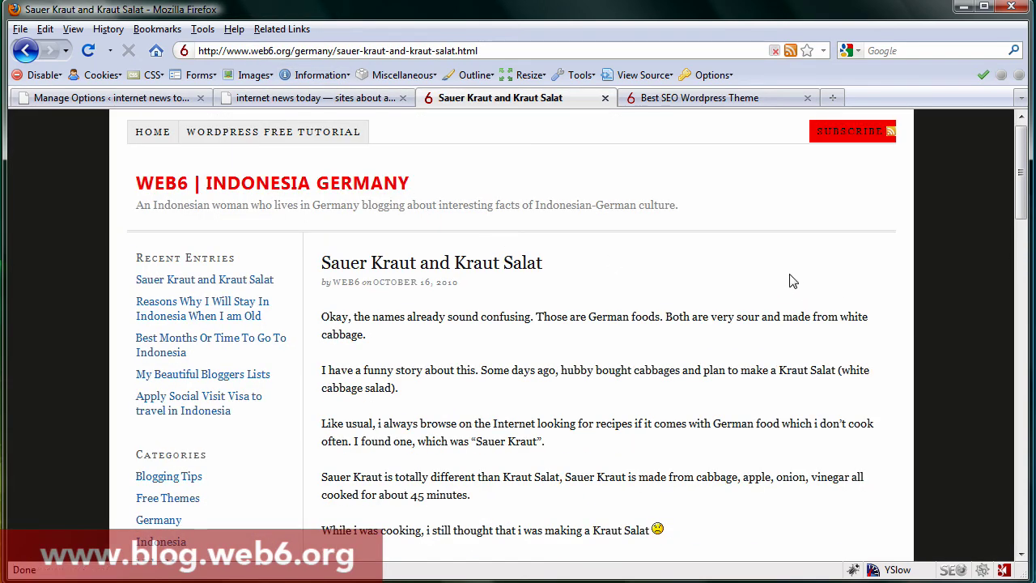